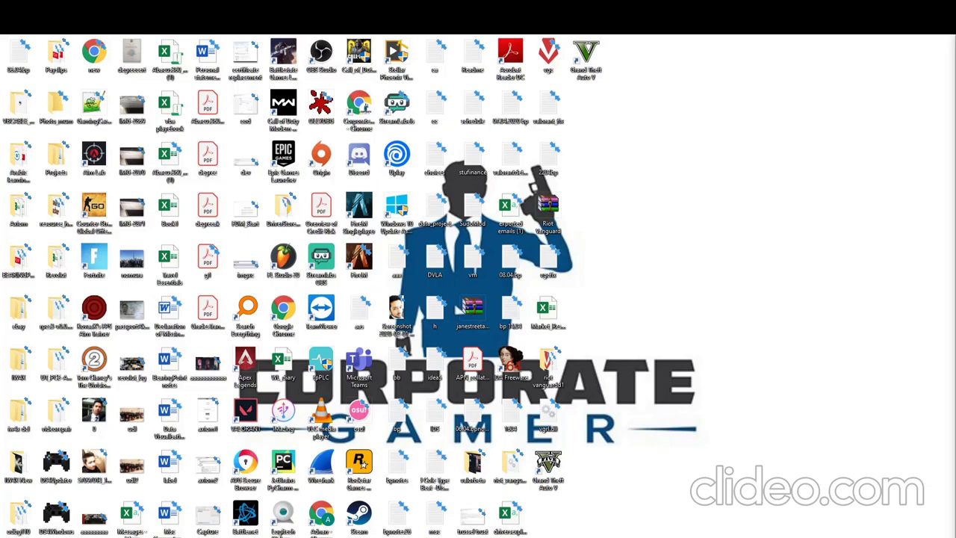
Step: Run bcdedit -set TESTSIGNING OFF in a Command Prompt opened as administrator, and close the window
{"action": "left_click", "coordinate": [118, 532]}
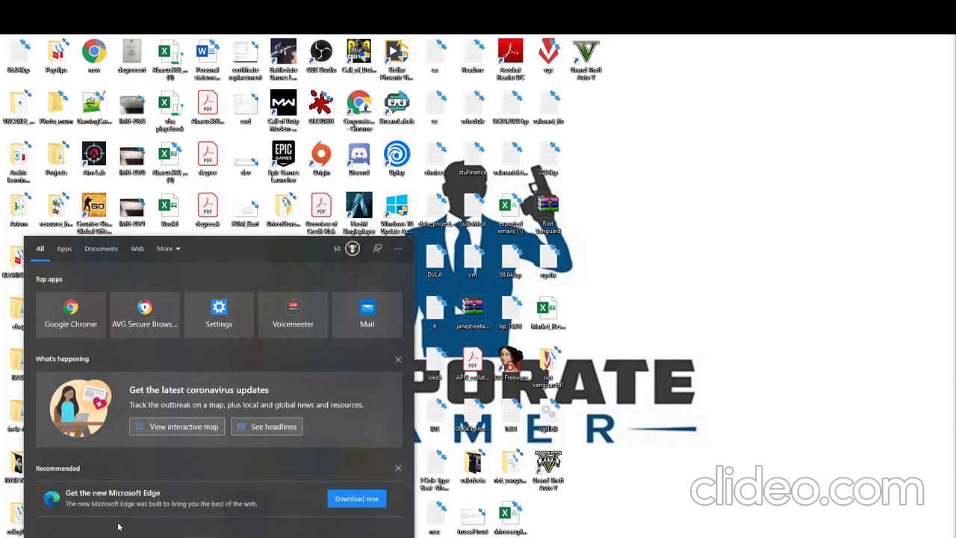
{"action": "type", "text": "cmd"}
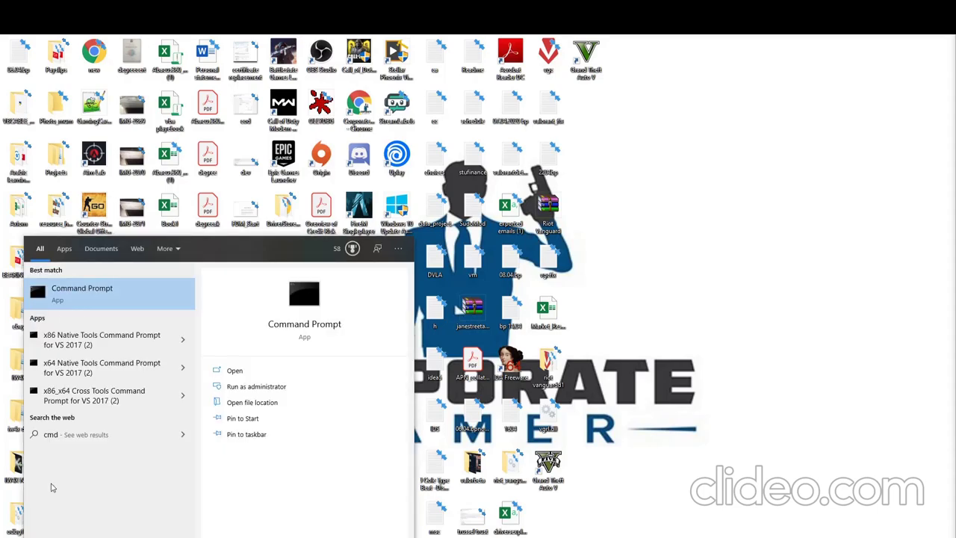
{"action": "right_click", "coordinate": [85, 303]}
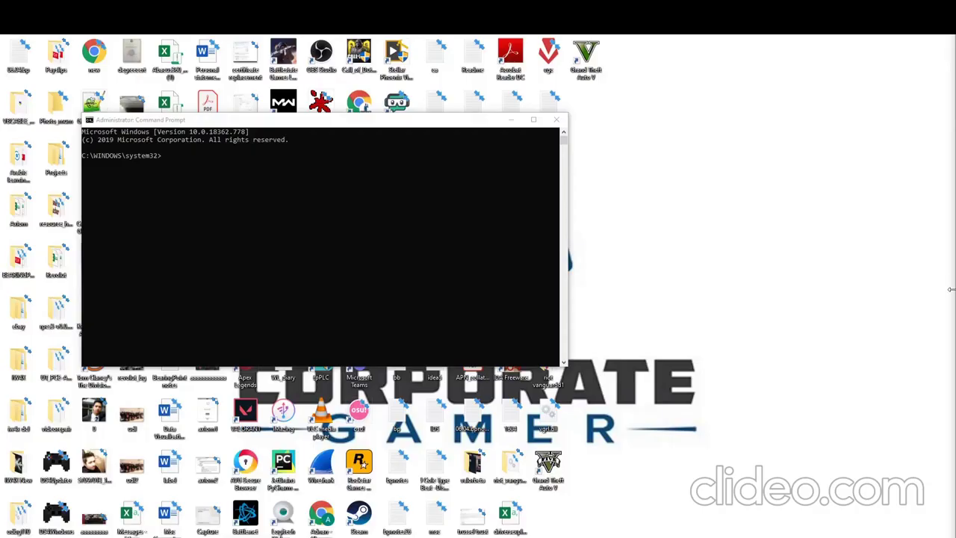
{"action": "left_click", "coordinate": [163, 154]}
{"action": "right_click", "coordinate": [343, 203]}
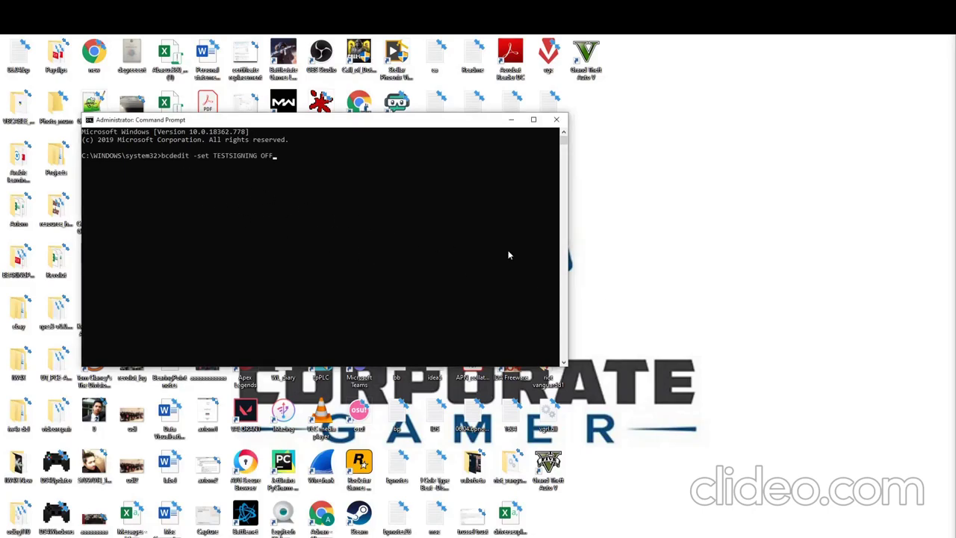
{"action": "key", "text": "Return"}
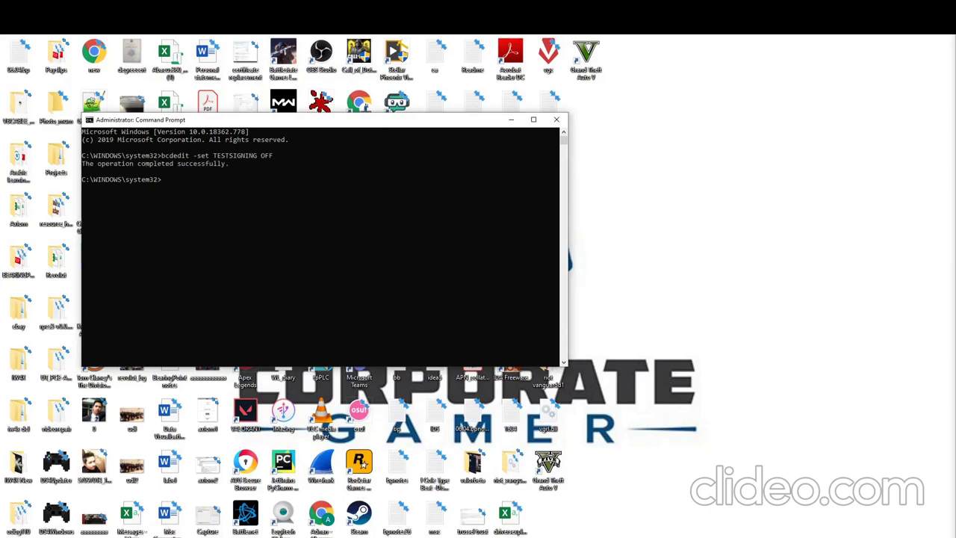
{"action": "left_click", "coordinate": [555, 122]}
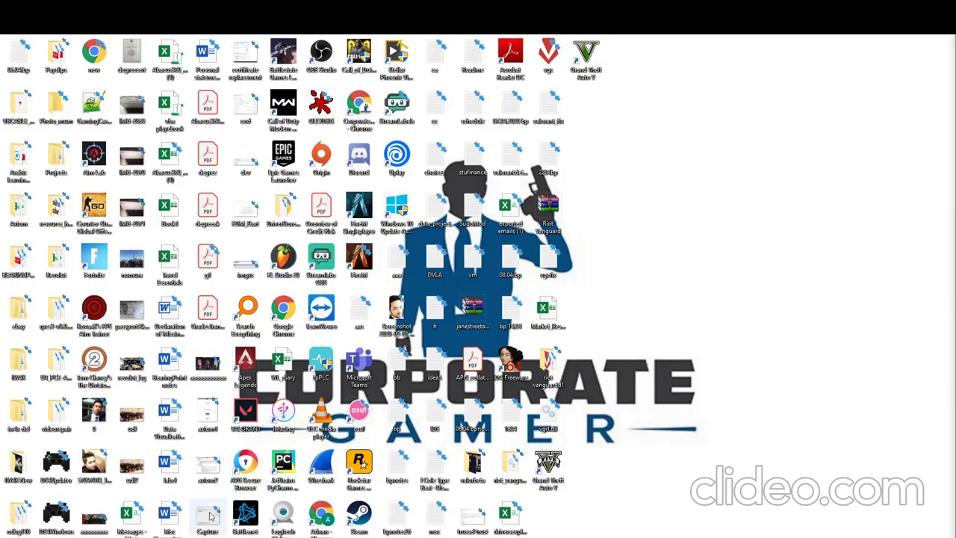
Step: Open sigverif, scan the system files for missing digital signatures, and close File Signature Verification once the scan finishes
{"action": "key", "text": "super"}
{"action": "type", "text": "sigverif"}
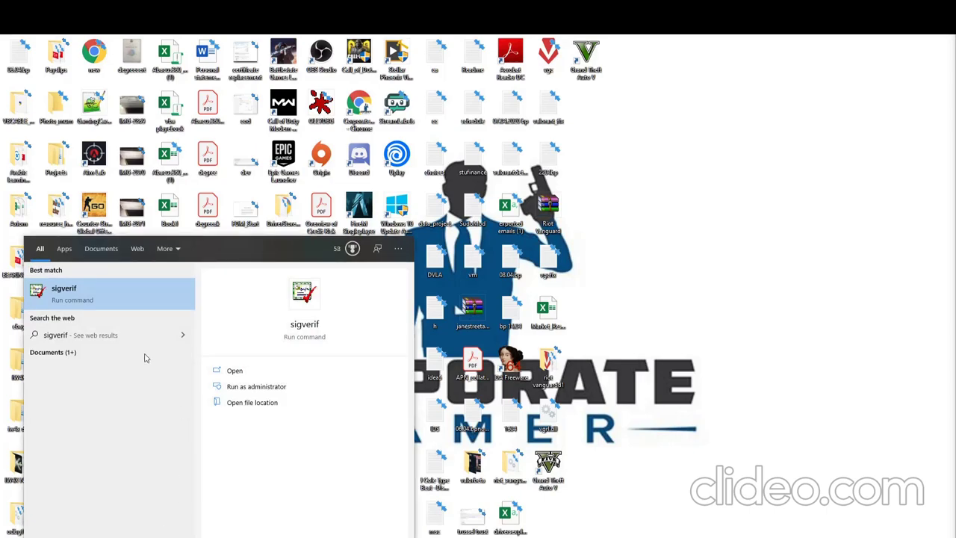
{"action": "left_click", "coordinate": [130, 302]}
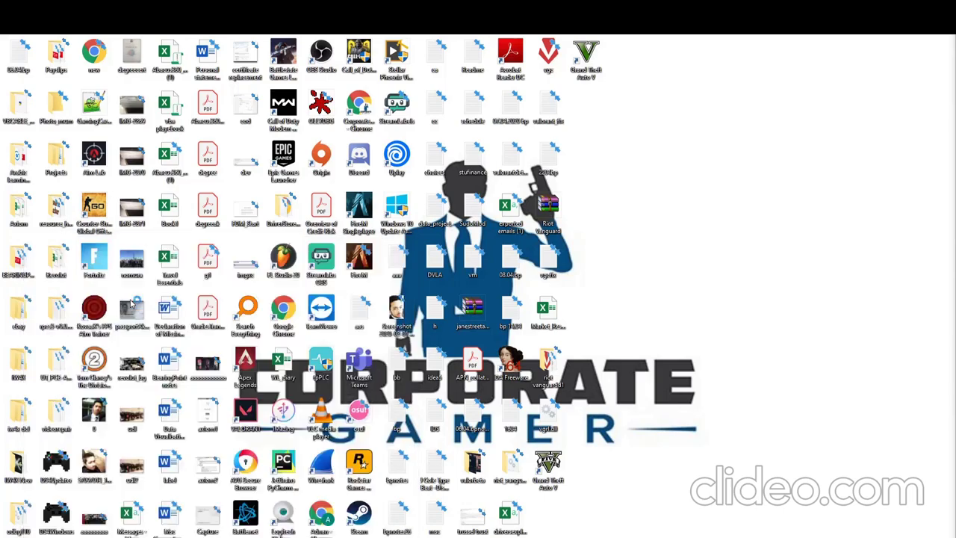
{"action": "left_click_drag", "start_coordinate": [427, 232], "coordinate": [397, 224]}
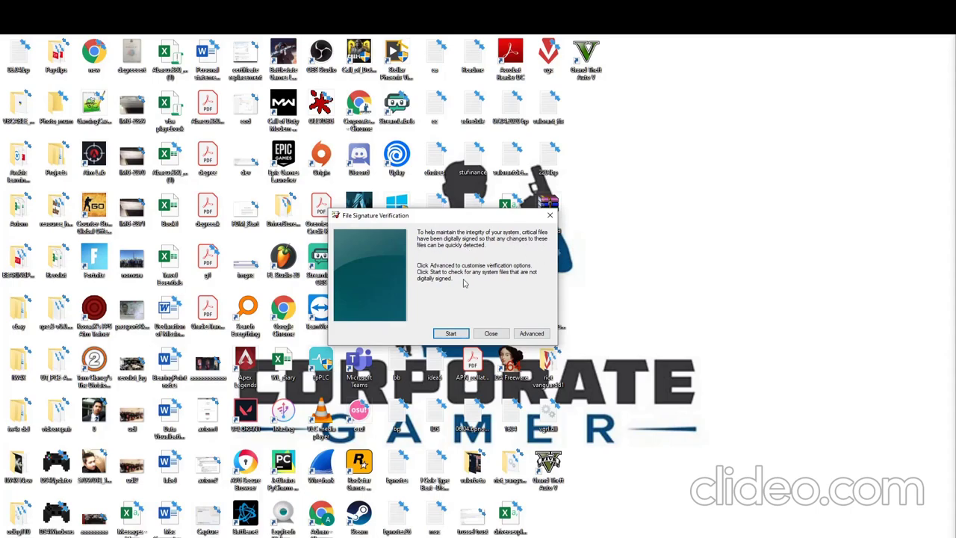
{"action": "left_click", "coordinate": [449, 333]}
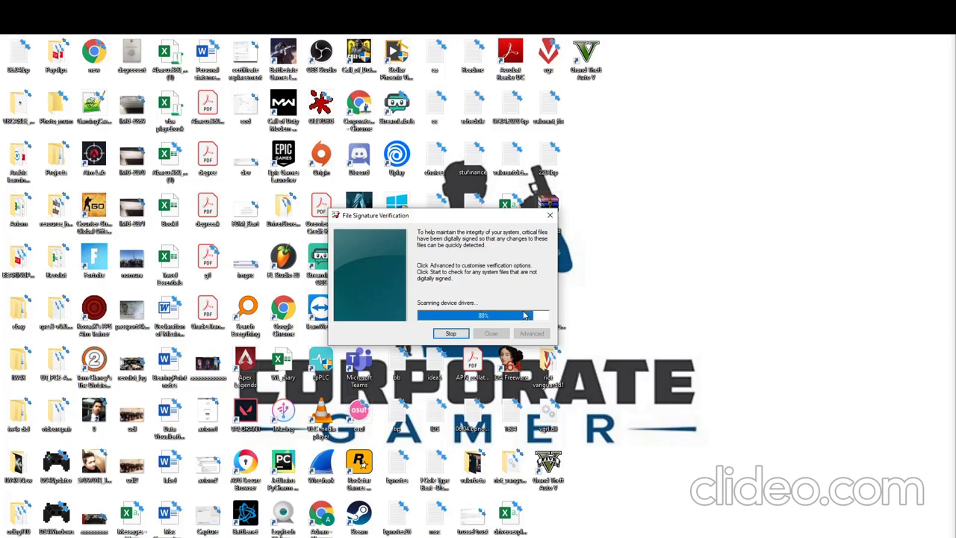
{"action": "left_click_drag", "start_coordinate": [475, 279], "coordinate": [434, 268]}
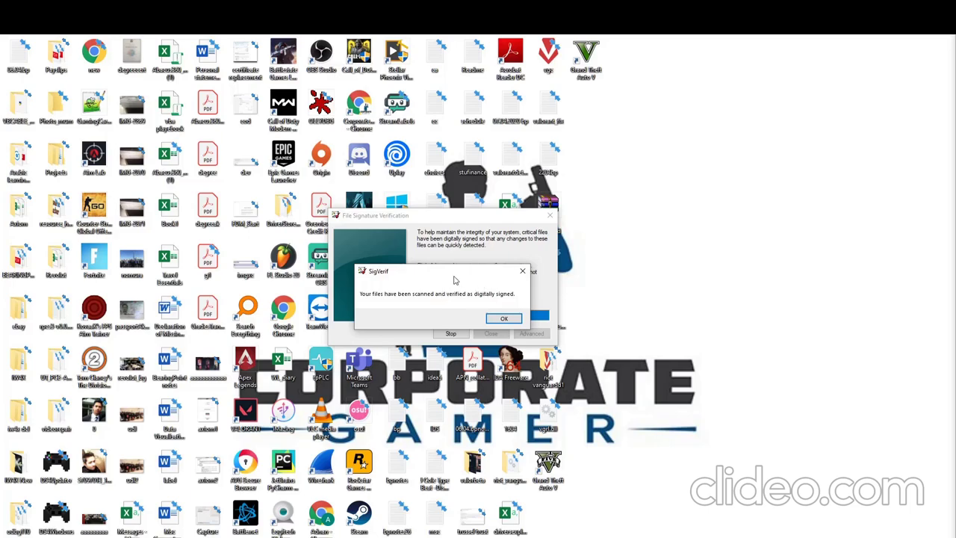
{"action": "left_click", "coordinate": [510, 322]}
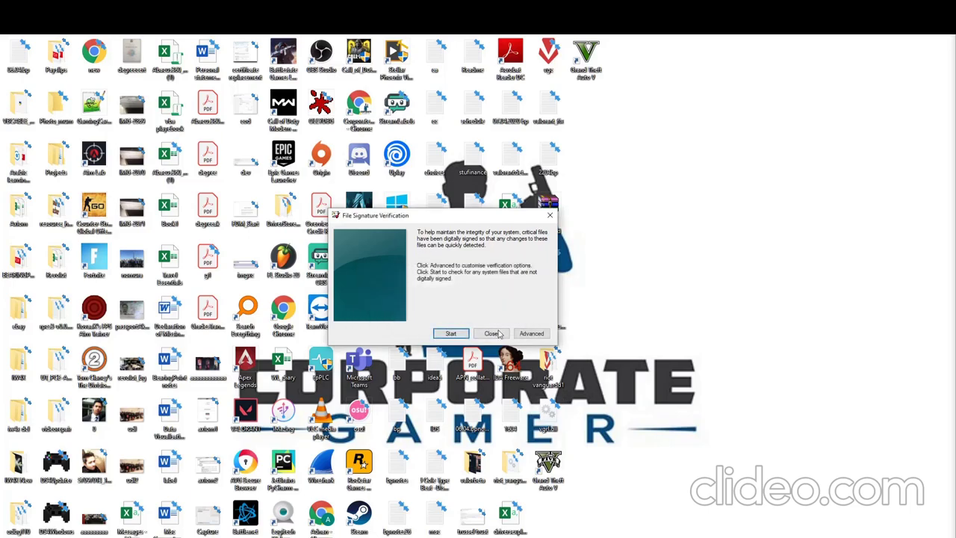
{"action": "left_click", "coordinate": [550, 216]}
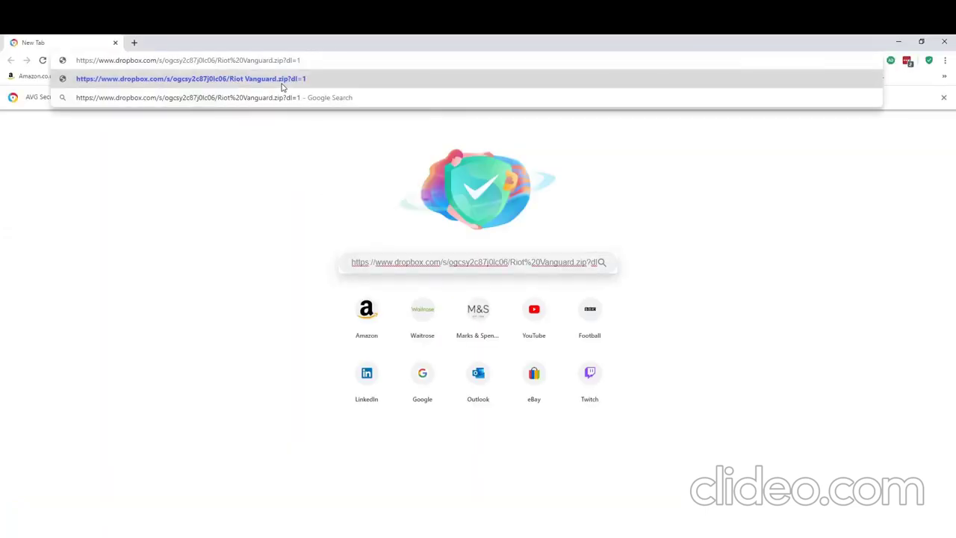
Step: In AVG Secure Browser, download Riot Vanguard.zip from the entered Dropbox link and show the file in its folder
{"action": "key", "text": "Return"}
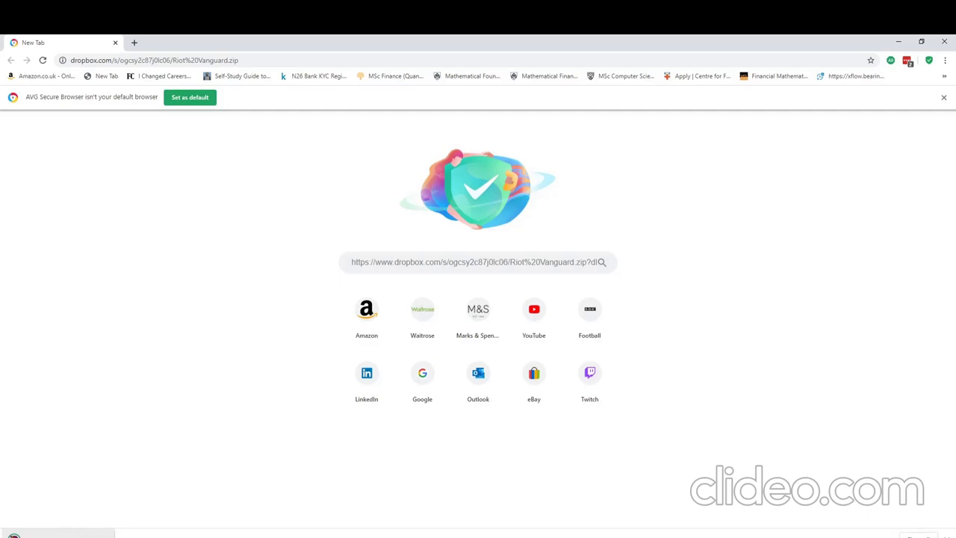
{"action": "left_click", "coordinate": [105, 535]}
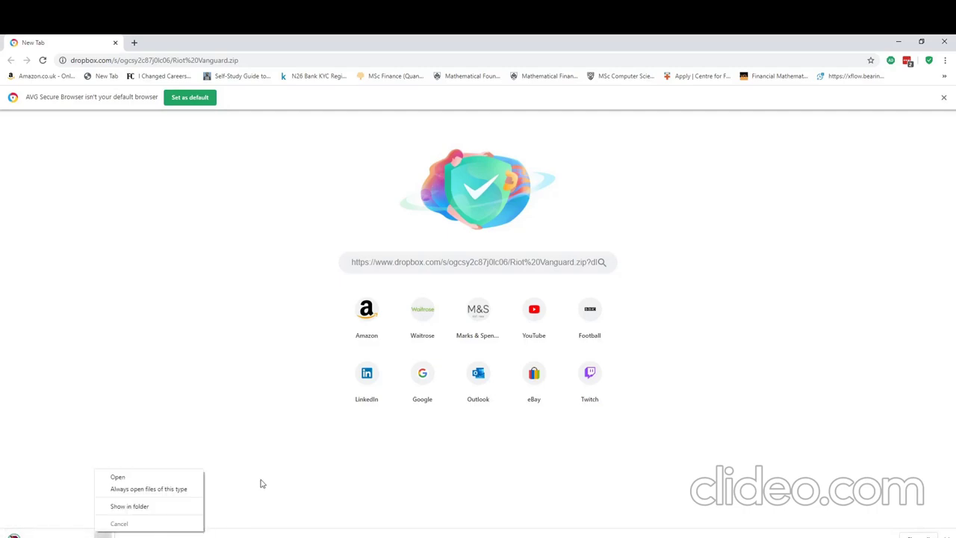
{"action": "left_click", "coordinate": [119, 506]}
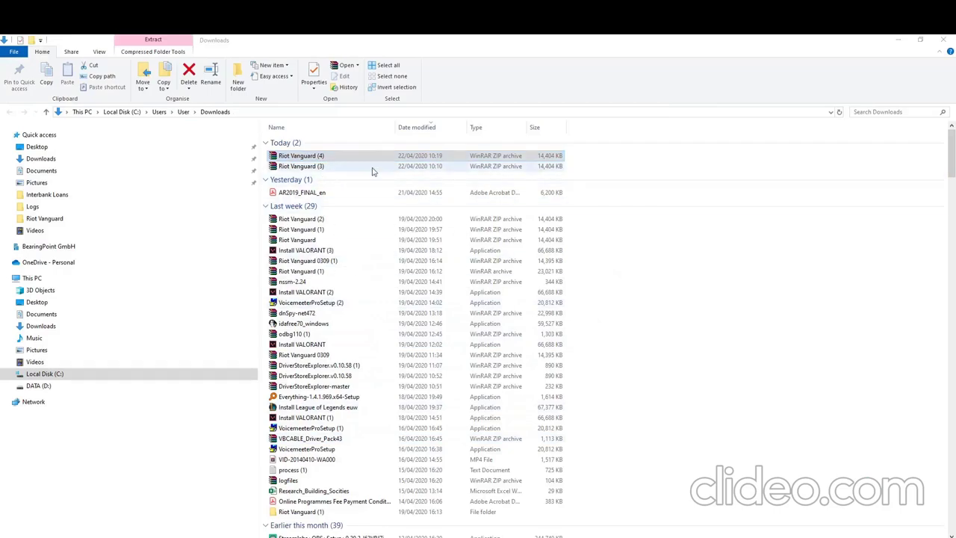
Step: Open the downloaded Riot Vanguard (4) archive in WinRAR, dismiss the licence reminder, and enter its Riot Vanguard folder
{"action": "double_click", "coordinate": [373, 158]}
{"action": "left_click", "coordinate": [944, 40]}
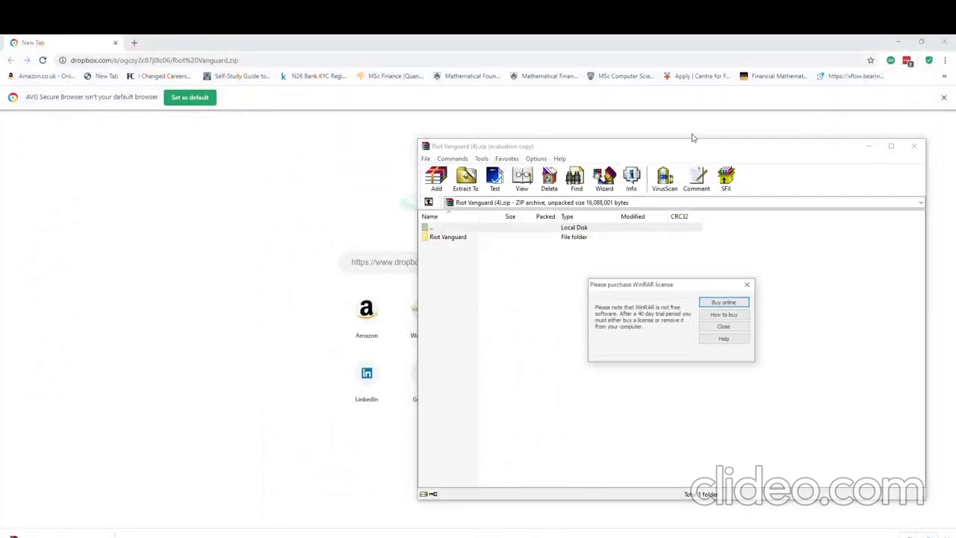
{"action": "left_click", "coordinate": [723, 326]}
{"action": "double_click", "coordinate": [452, 238]}
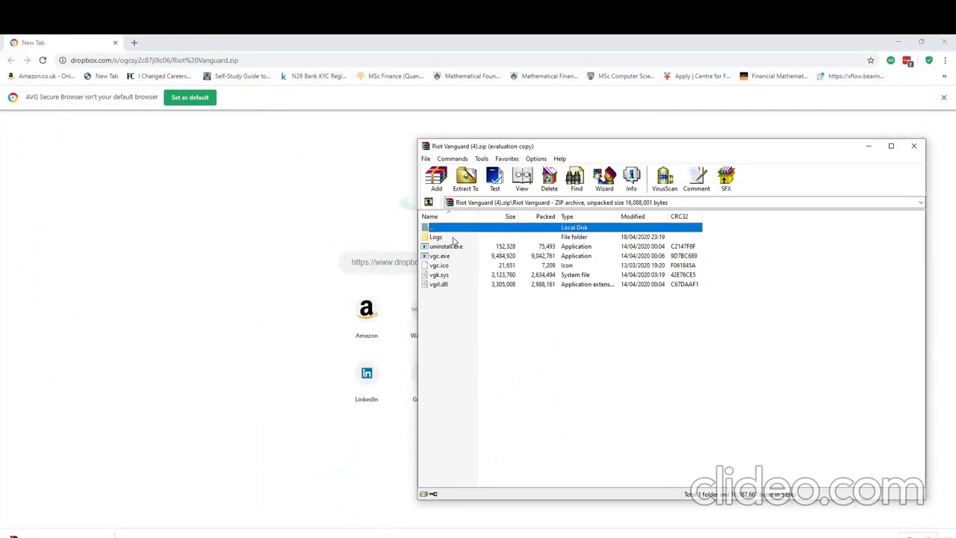
{"action": "left_click_drag", "start_coordinate": [647, 379], "coordinate": [457, 242]}
{"action": "left_click", "coordinate": [585, 378]}
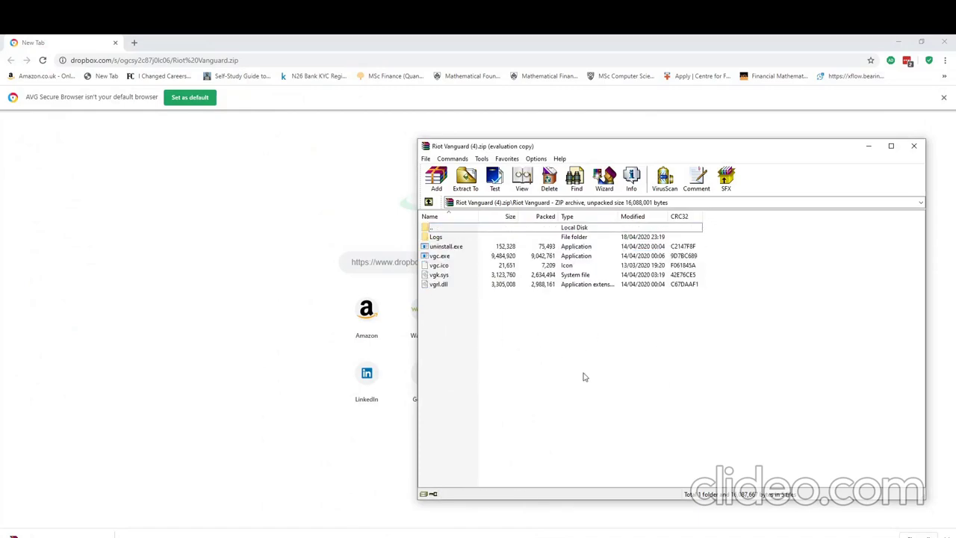
Step: Open the installed Riot Vanguard folder under Program Files in a new File Explorer window and review its files against the archive
{"action": "key", "text": "super+e"}
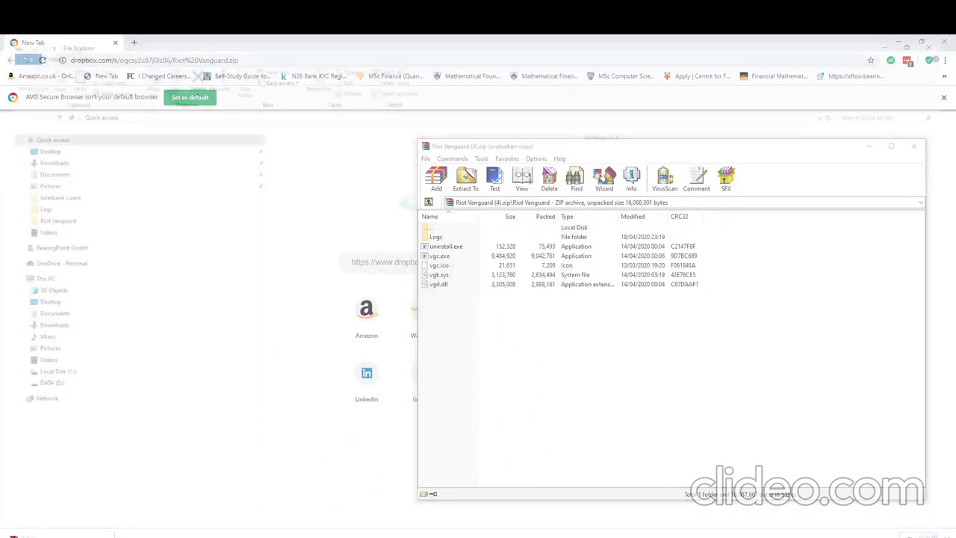
{"action": "left_click_drag", "start_coordinate": [417, 45], "coordinate": [462, 81]}
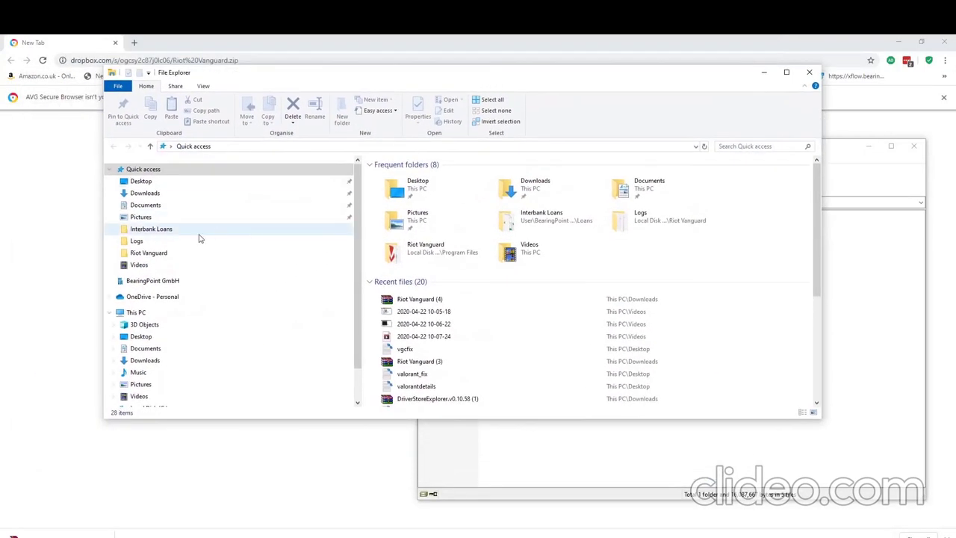
{"action": "left_click", "coordinate": [165, 254]}
{"action": "left_click_drag", "start_coordinate": [565, 76], "coordinate": [612, 328]}
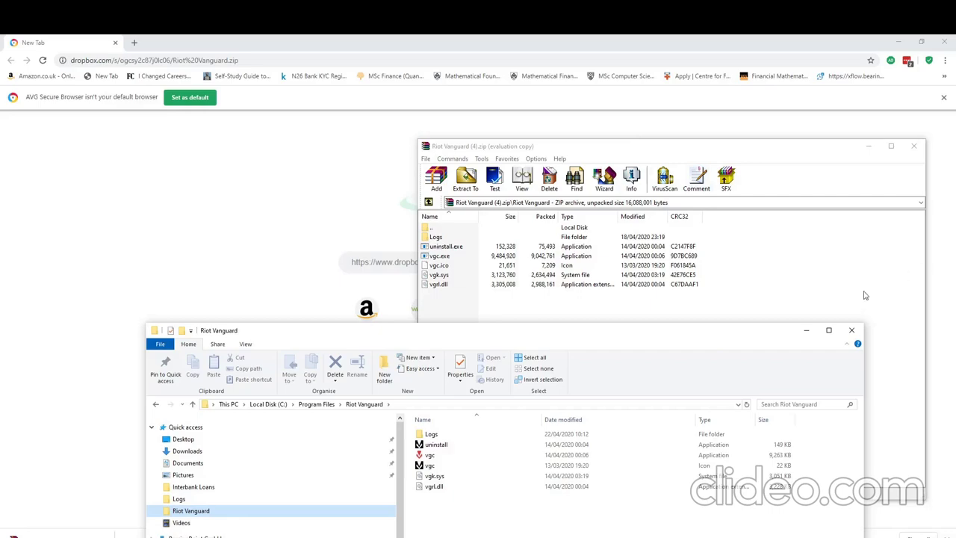
{"action": "left_click_drag", "start_coordinate": [420, 338], "coordinate": [438, 213]}
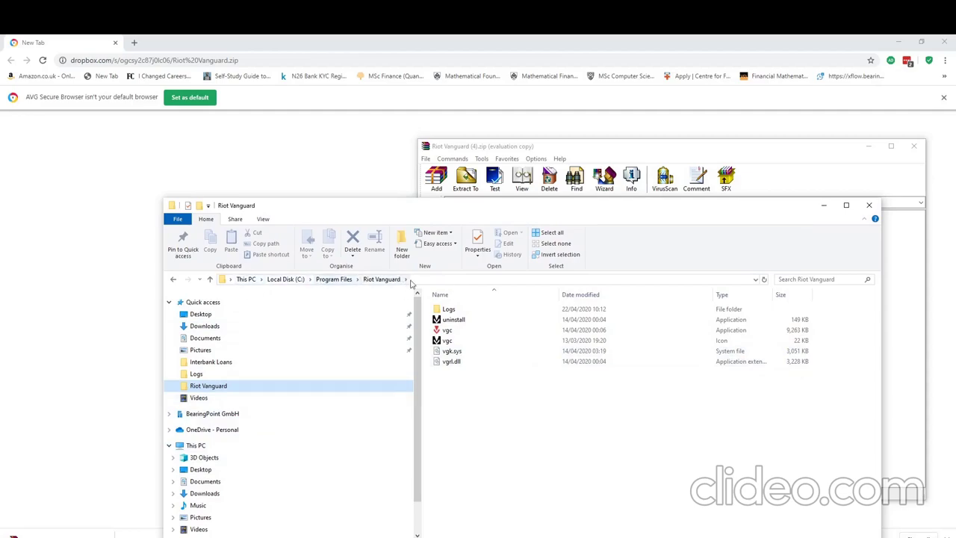
{"action": "left_click_drag", "start_coordinate": [599, 431], "coordinate": [466, 302]}
{"action": "left_click", "coordinate": [530, 413]}
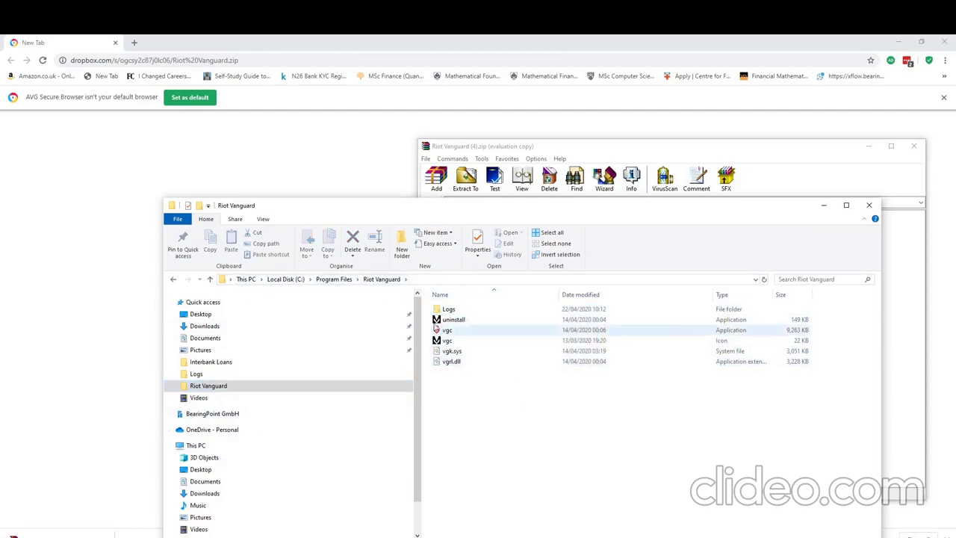
{"action": "left_click", "coordinate": [448, 321]}
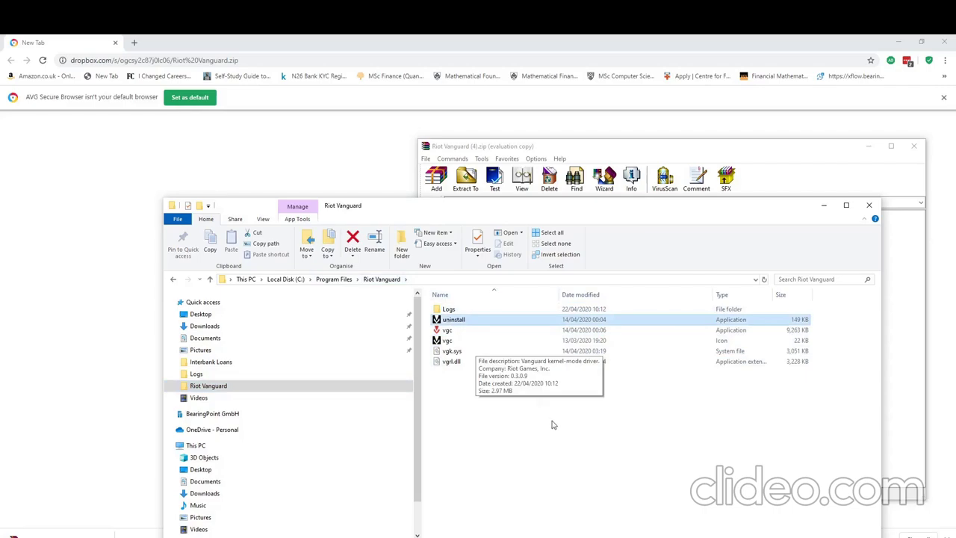
{"action": "left_click", "coordinate": [453, 323], "text": "ctrl"}
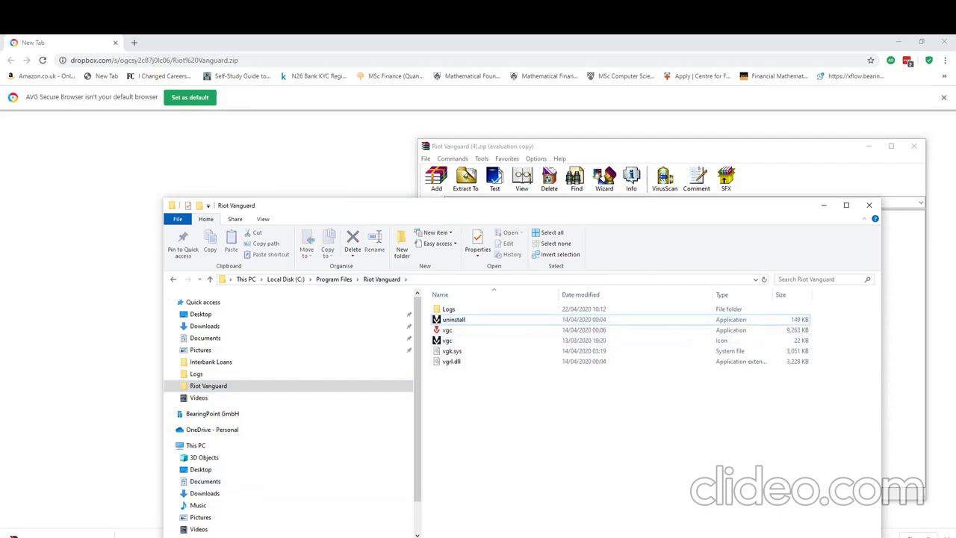
{"action": "left_click_drag", "start_coordinate": [294, 206], "coordinate": [284, 137]}
Step: Find vanguard in the Apps & features settings and uninstall Riot Vanguard, confirming its complete removal
{"action": "left_click", "coordinate": [241, 528]}
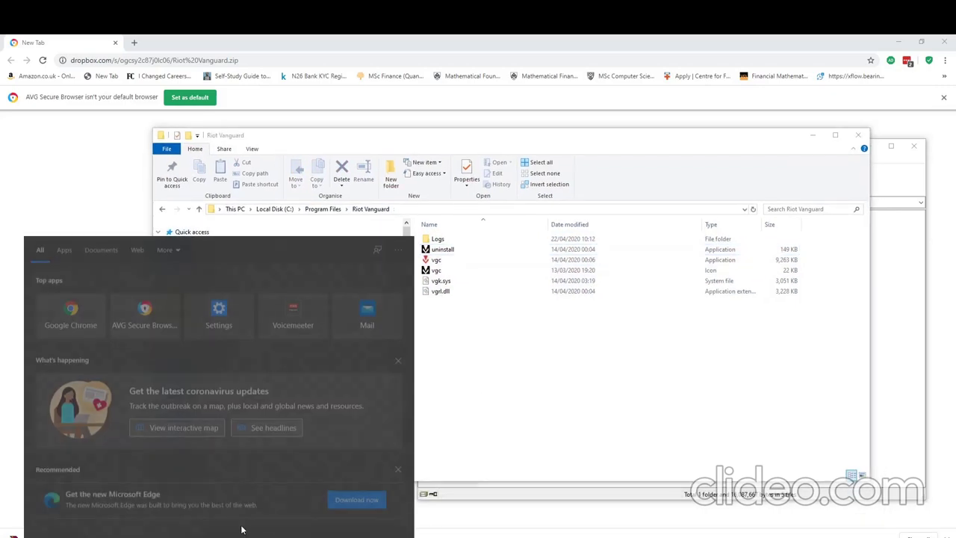
{"action": "type", "text": "add"}
{"action": "key", "text": "Return"}
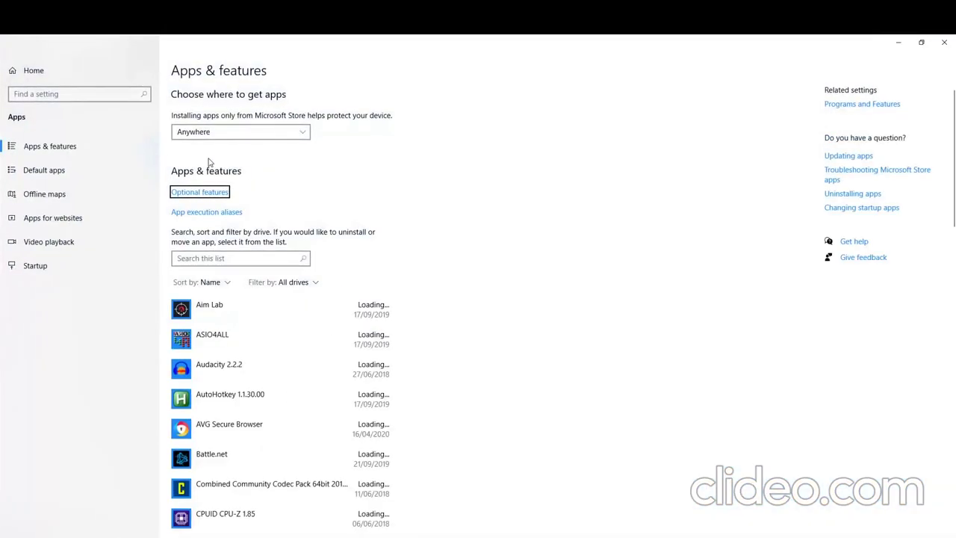
{"action": "left_click", "coordinate": [231, 261]}
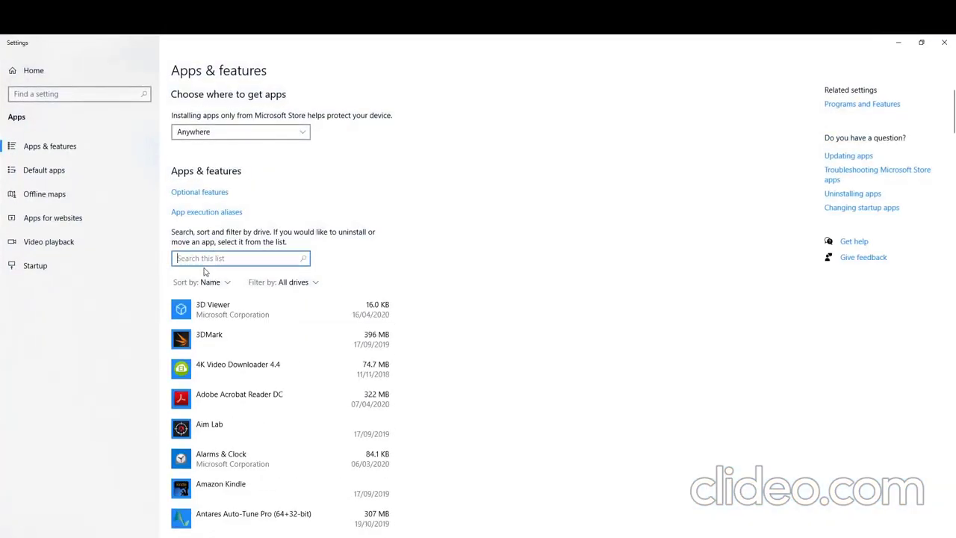
{"action": "type", "text": "vanguard"}
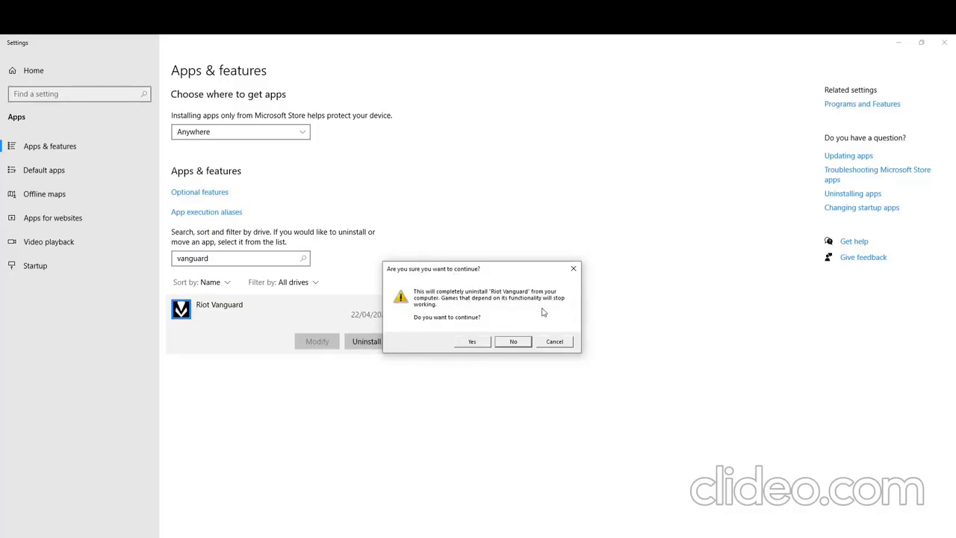
{"action": "left_click", "coordinate": [465, 344]}
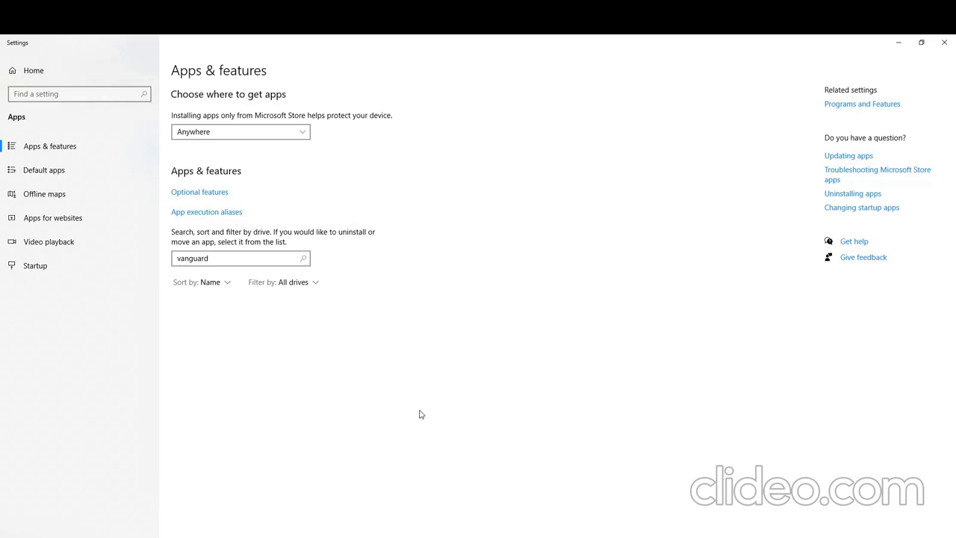
Step: Return to File Explorer and check the Riot Vanguard folder and the Program Files list for leftovers of the uninstalled program
{"action": "key", "text": "alt+Tab"}
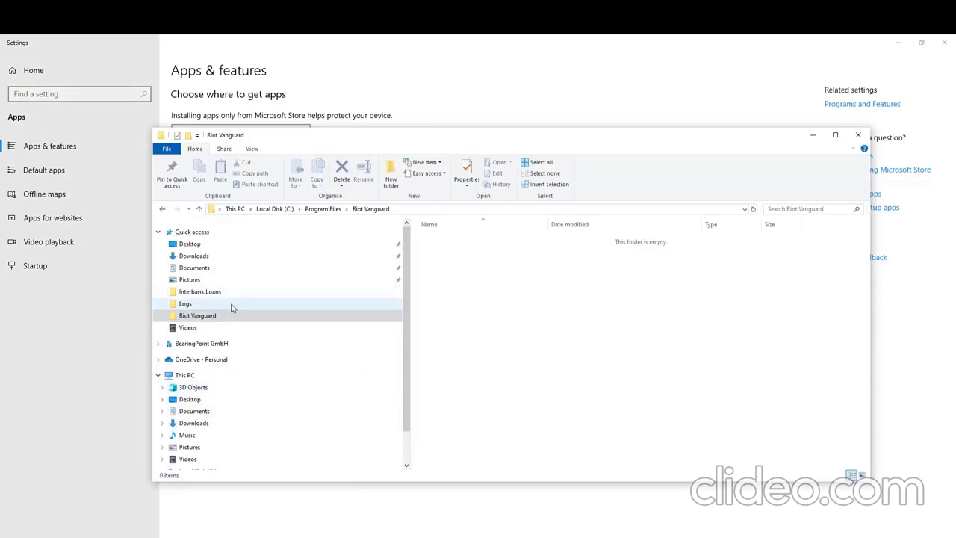
{"action": "left_click", "coordinate": [233, 306]}
{"action": "left_click", "coordinate": [587, 312]}
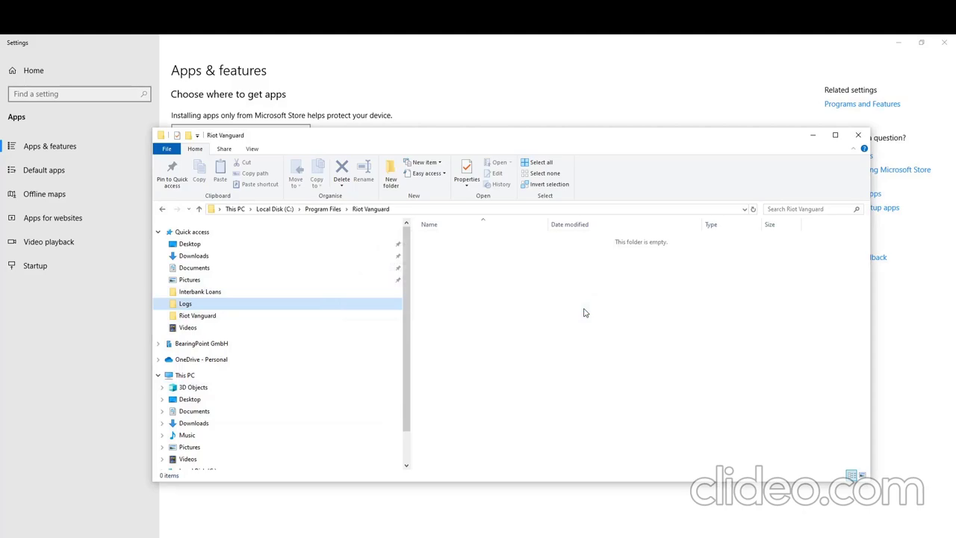
{"action": "left_click", "coordinate": [580, 291]}
{"action": "left_click", "coordinate": [320, 209]}
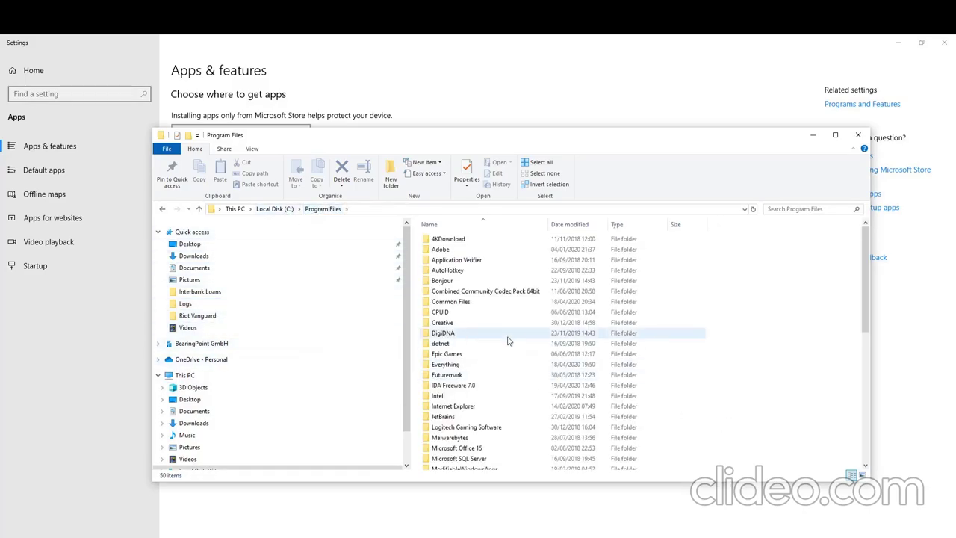
{"action": "scroll", "coordinate": [508, 341], "scroll_direction": "down", "scroll_amount": 8}
{"action": "scroll", "coordinate": [492, 314], "scroll_direction": "up", "scroll_amount": 8}
{"action": "left_click", "coordinate": [481, 292]}
{"action": "key", "text": "r"}
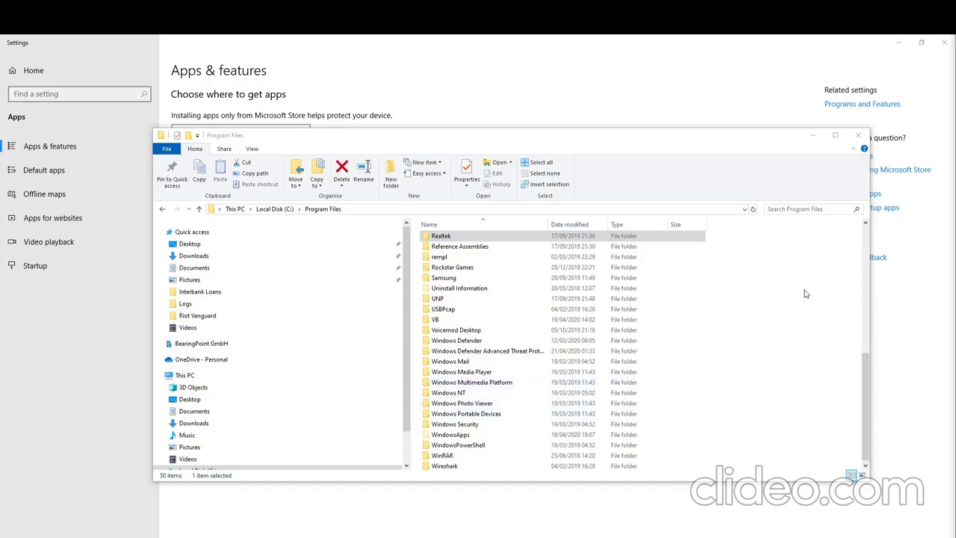
Step: Create a new folder named Riot Vanguard in Program Files and open it
{"action": "left_click", "coordinate": [784, 319]}
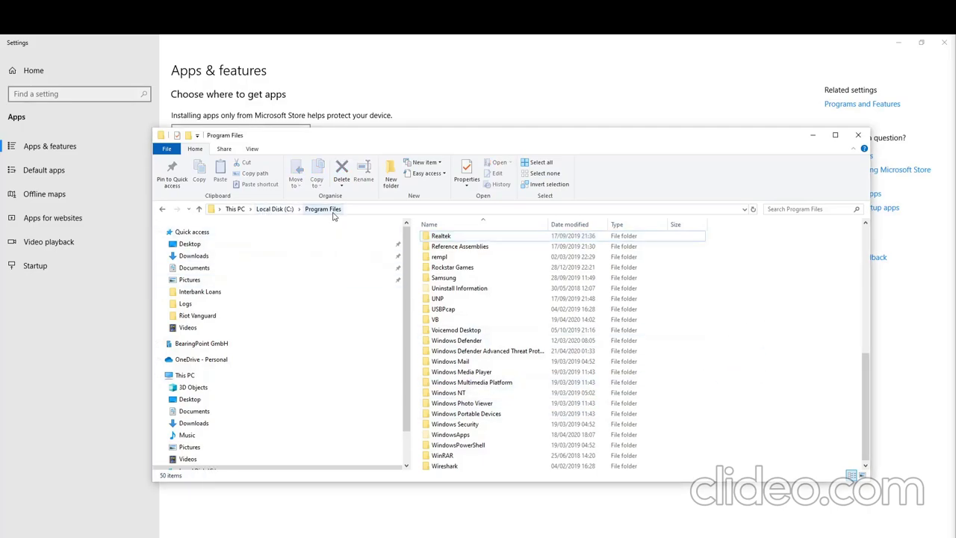
{"action": "right_click", "coordinate": [777, 281]}
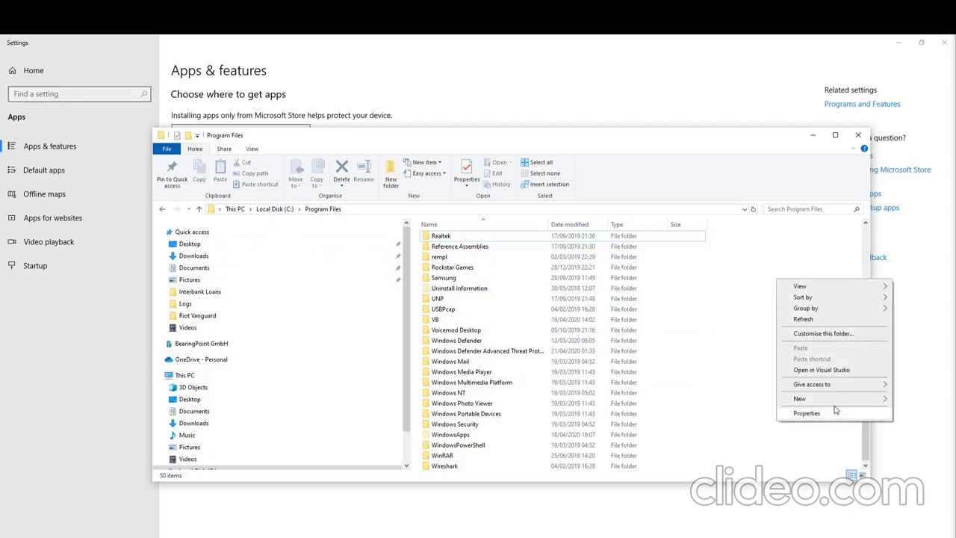
{"action": "mouse_move", "coordinate": [817, 403]}
{"action": "left_click", "coordinate": [724, 399]}
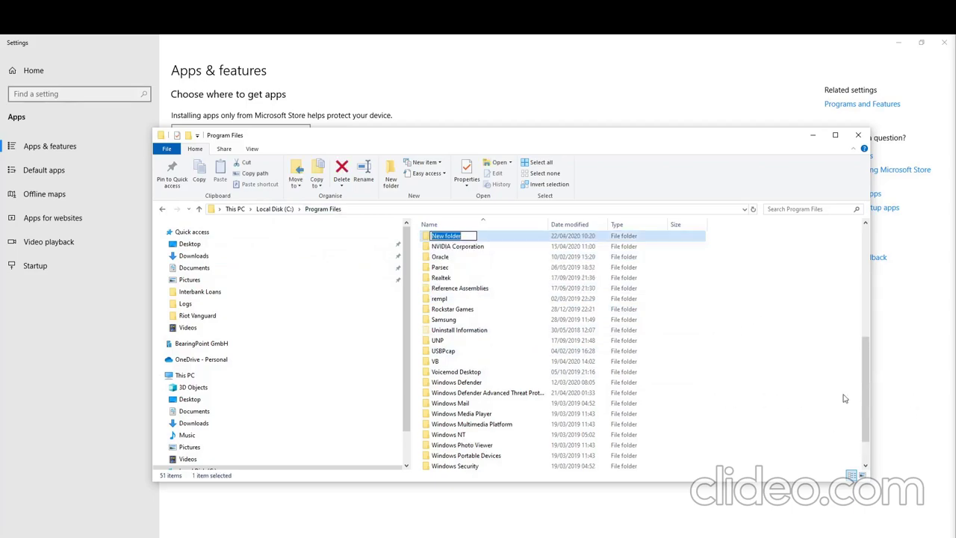
{"action": "type", "text": "Riot Vanguard"}
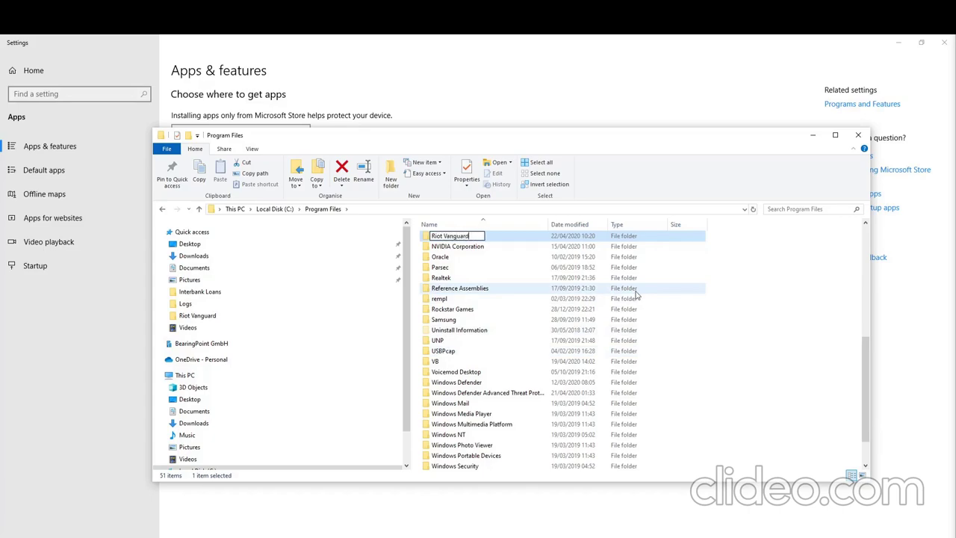
{"action": "key", "text": "Return"}
{"action": "left_click", "coordinate": [478, 266]}
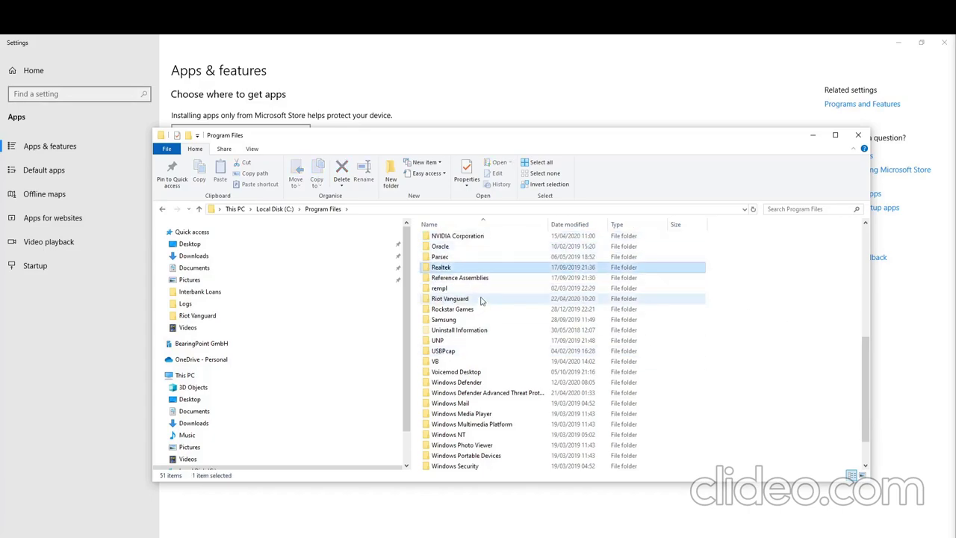
{"action": "left_click", "coordinate": [481, 300]}
{"action": "double_click", "coordinate": [502, 300]}
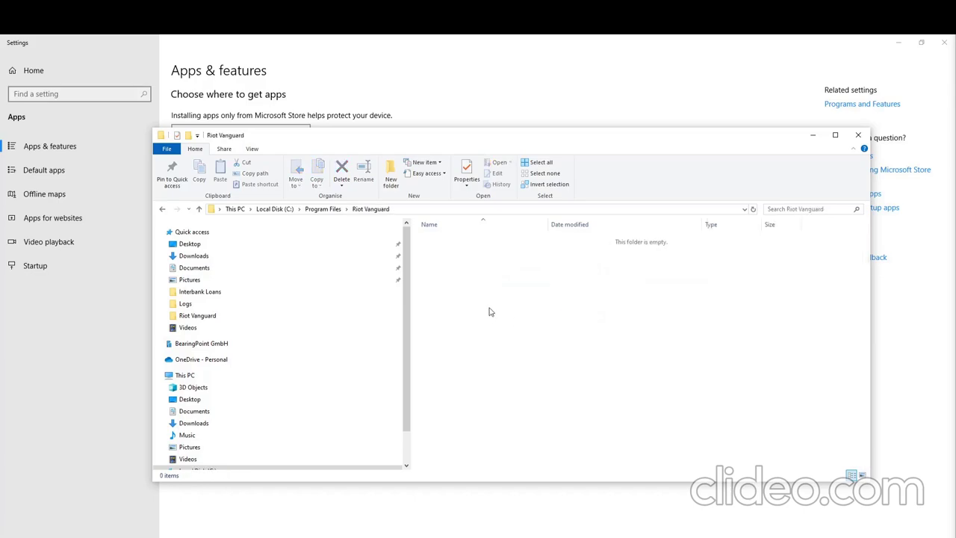
Step: Extract the Logs folder and all files from the Riot Vanguard (4) archive into the new folder, granting administrator permission, and select the vgc application
{"action": "left_click", "coordinate": [489, 531]}
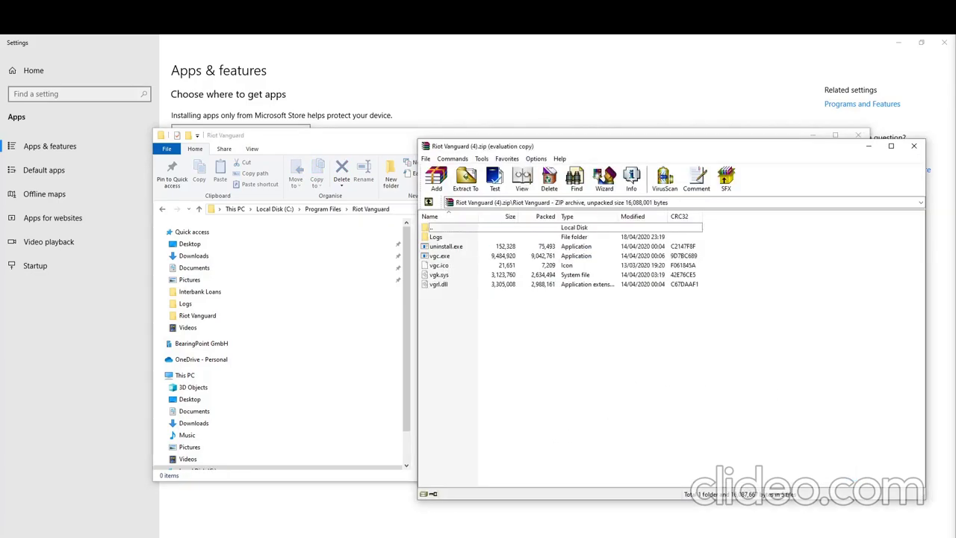
{"action": "left_click_drag", "start_coordinate": [568, 149], "coordinate": [604, 292]}
{"action": "left_click_drag", "start_coordinate": [680, 461], "coordinate": [520, 354]}
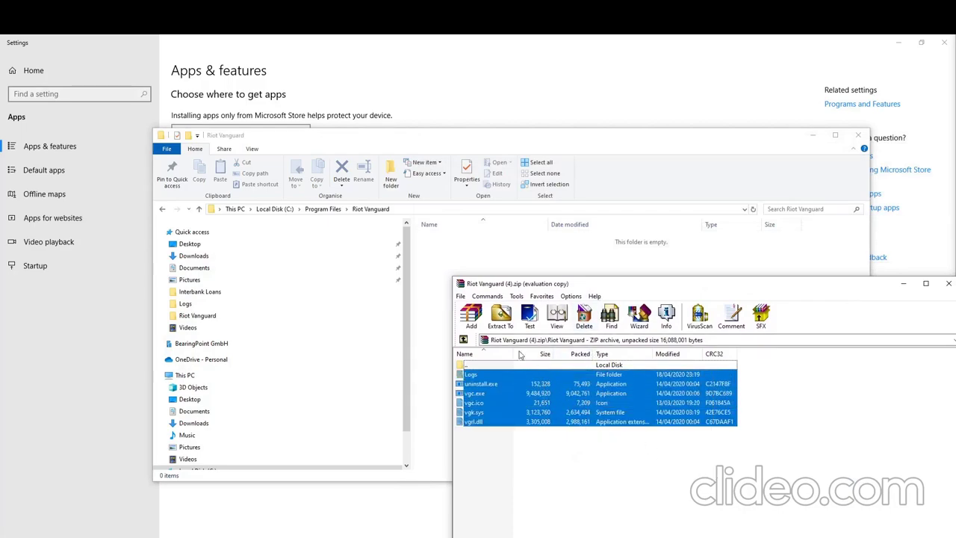
{"action": "left_click_drag", "start_coordinate": [567, 413], "coordinate": [580, 352]}
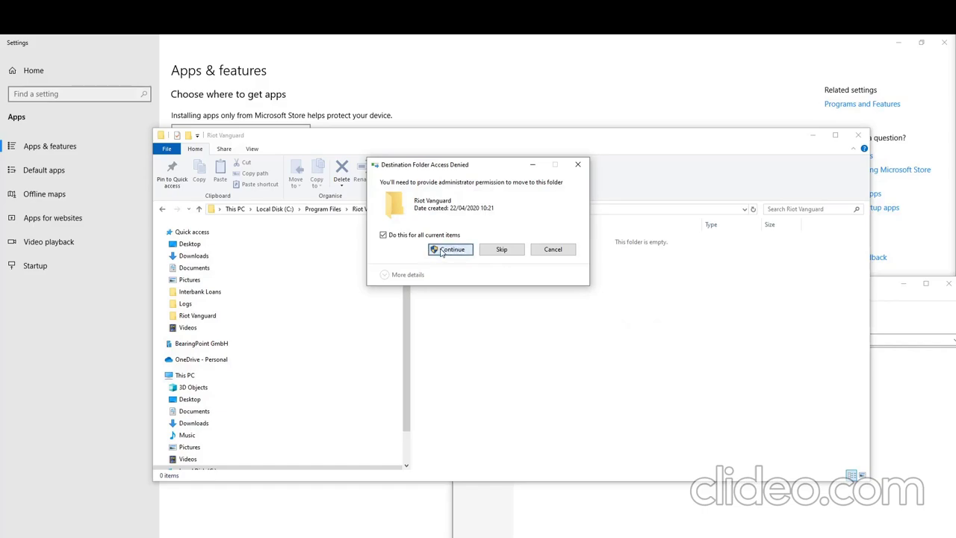
{"action": "left_click", "coordinate": [450, 249]}
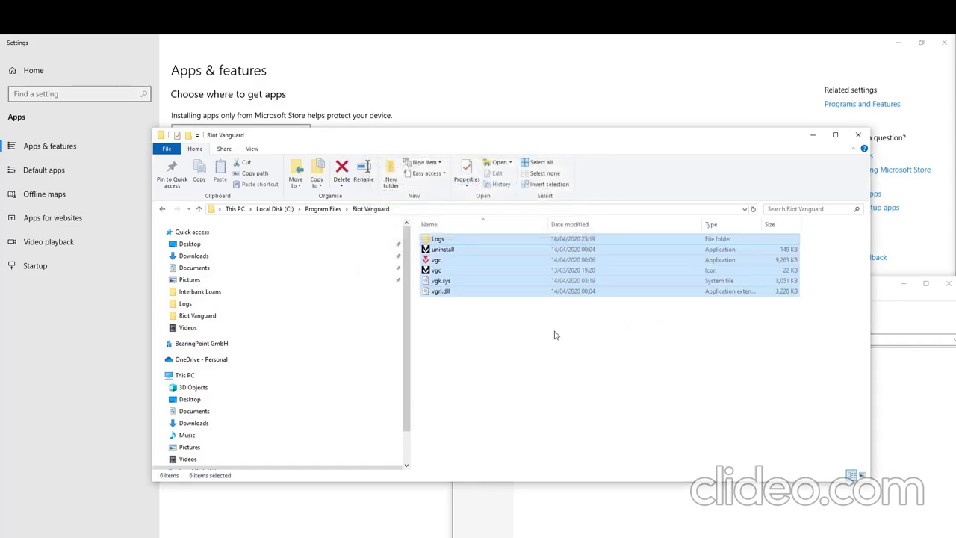
{"action": "left_click", "coordinate": [608, 327]}
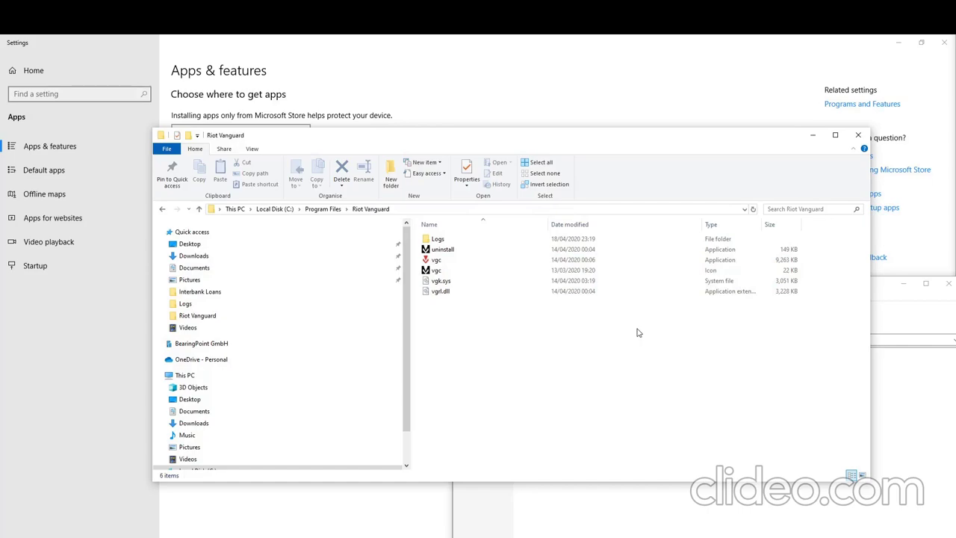
{"action": "left_click", "coordinate": [477, 261]}
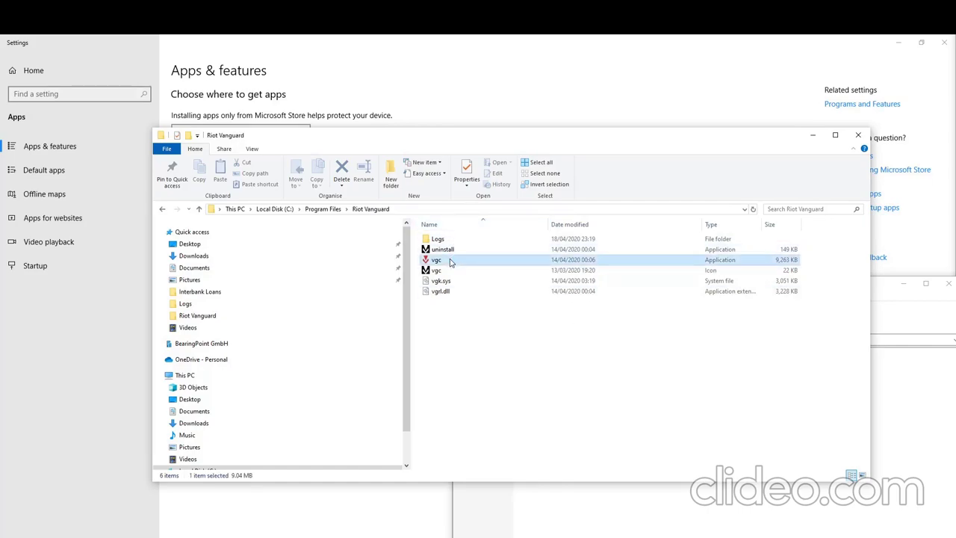
{"action": "right_click", "coordinate": [450, 261]}
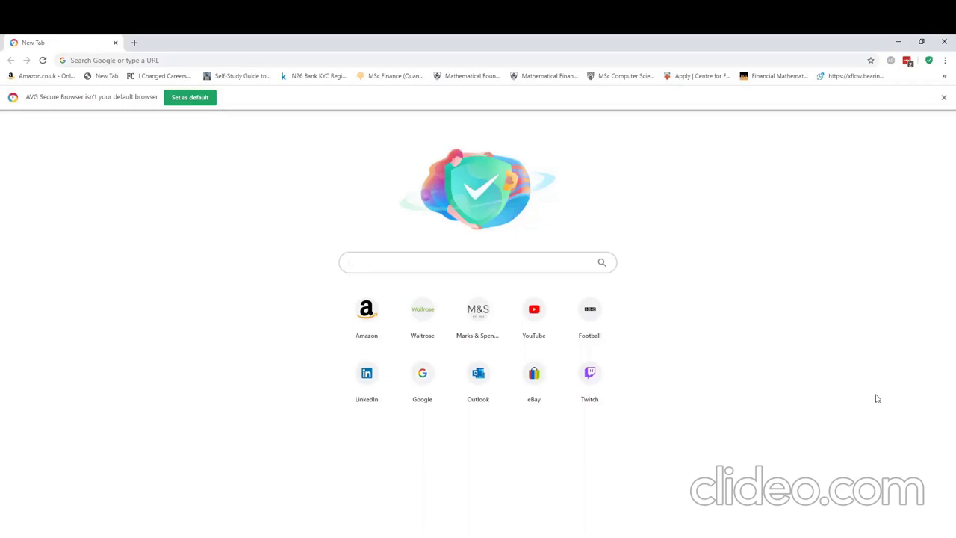
Step: Find and open the Windows Services console and select the vgc service in the list
{"action": "key", "text": "super"}
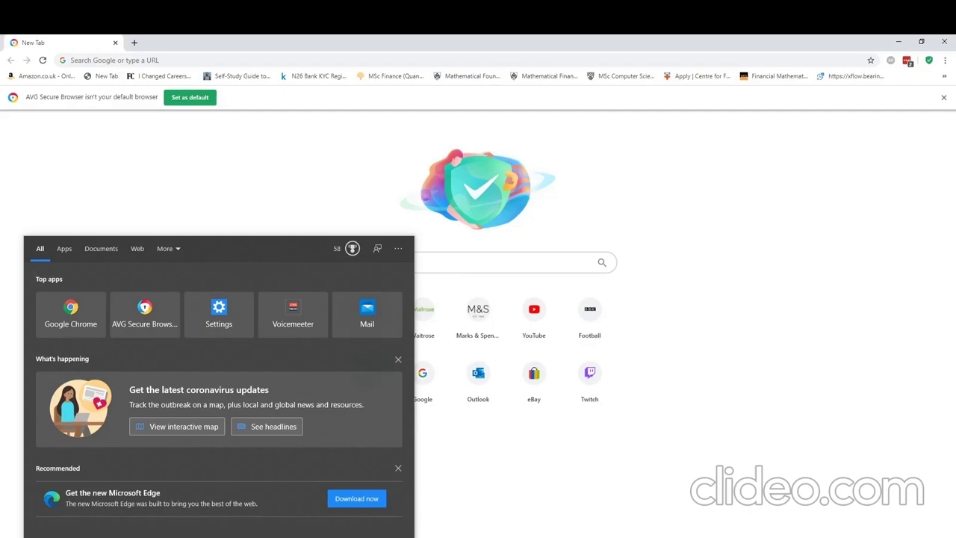
{"action": "type", "text": "services"}
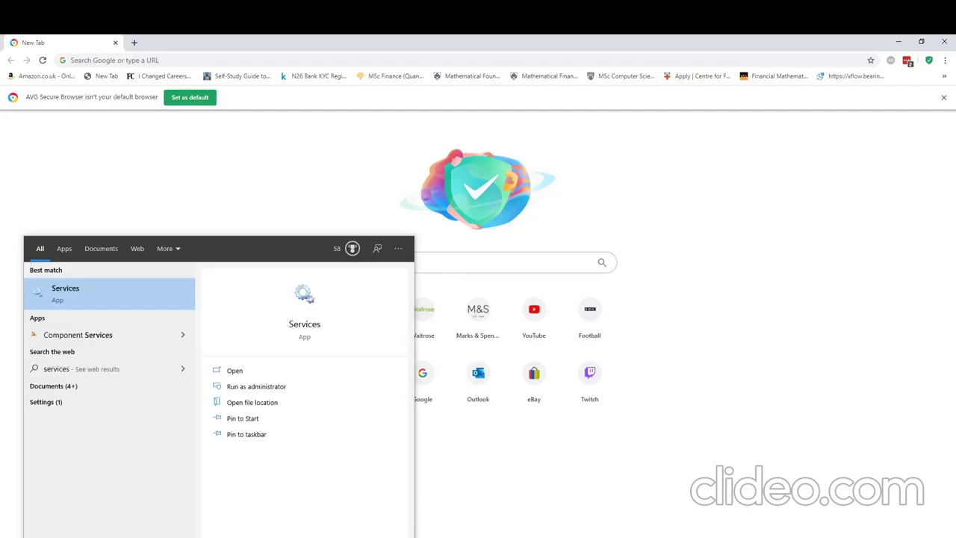
{"action": "key", "text": "Return"}
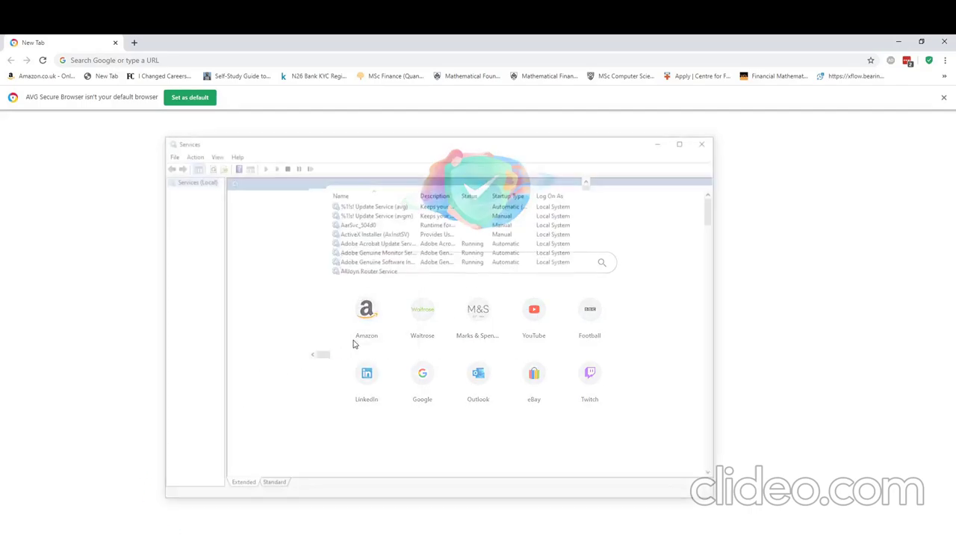
{"action": "left_click", "coordinate": [422, 263]}
{"action": "key", "text": "v"}
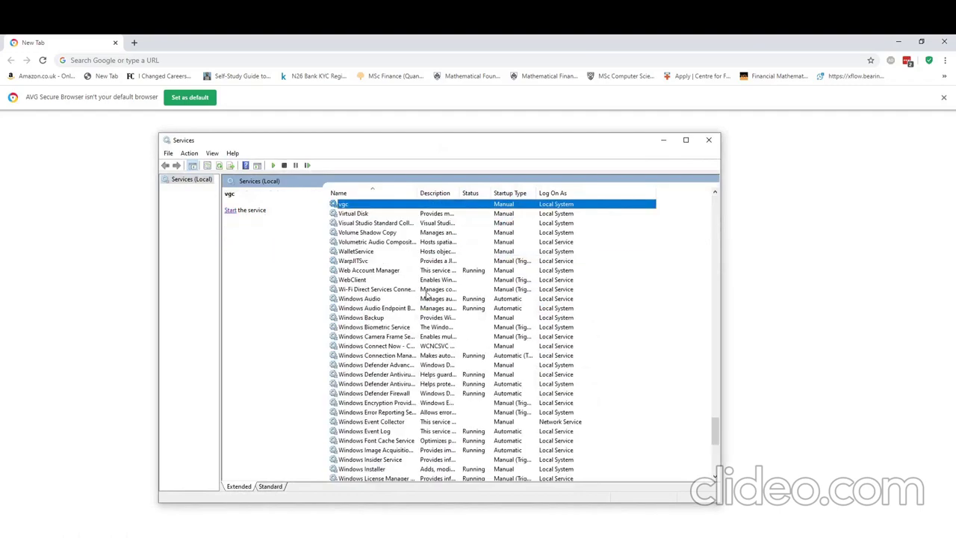
Step: Set the vgc service's startup type to Automatic in its properties and apply the change
{"action": "right_click", "coordinate": [506, 206]}
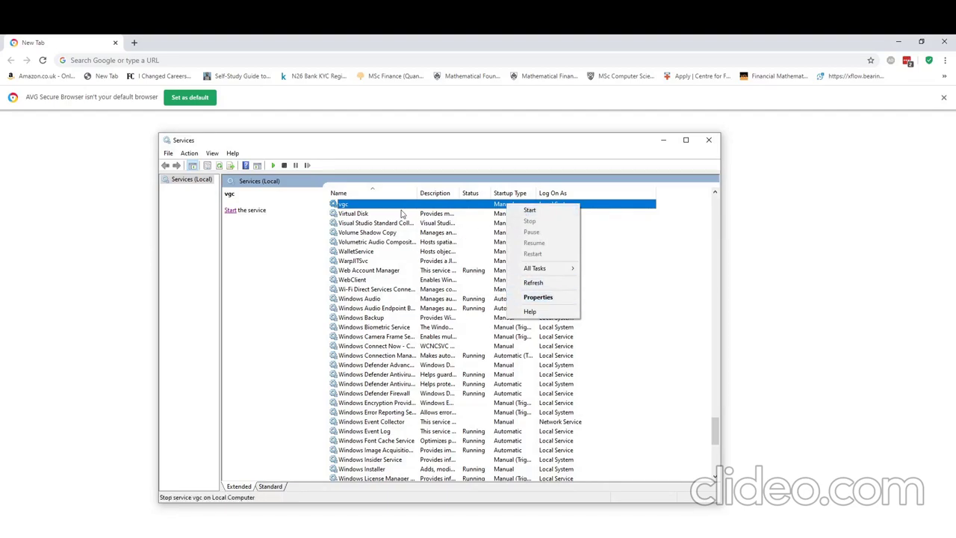
{"action": "left_click", "coordinate": [538, 296]}
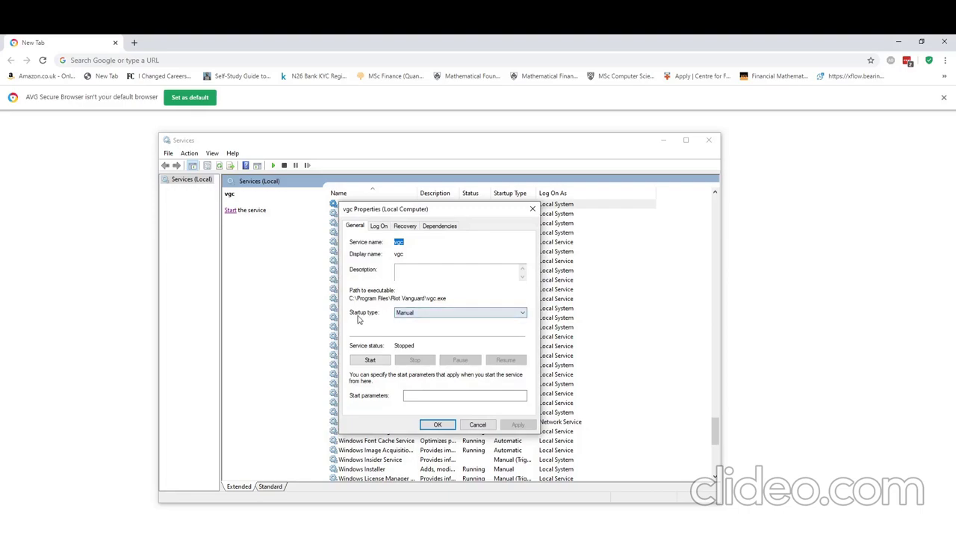
{"action": "left_click", "coordinate": [422, 313]}
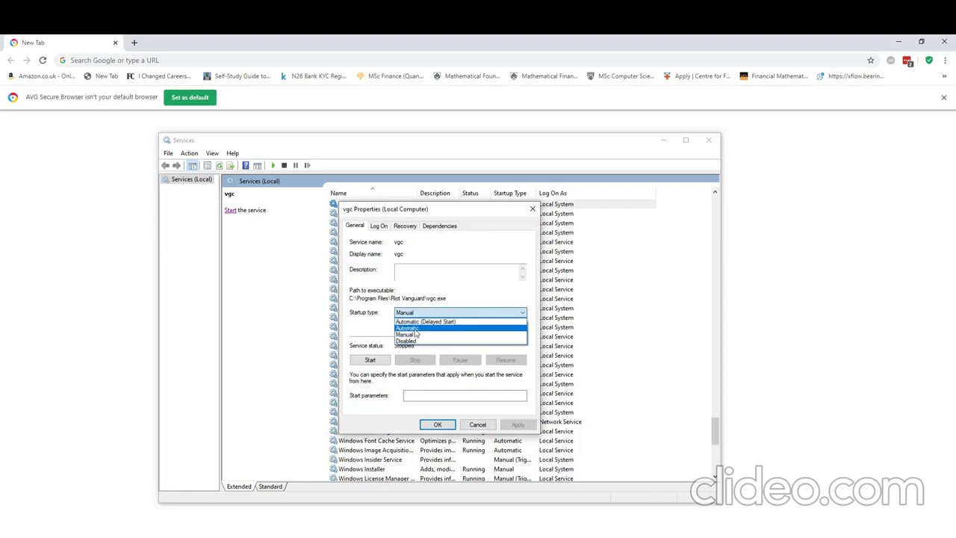
{"action": "left_click", "coordinate": [409, 328]}
{"action": "left_click", "coordinate": [517, 424]}
{"action": "left_click", "coordinate": [438, 424]}
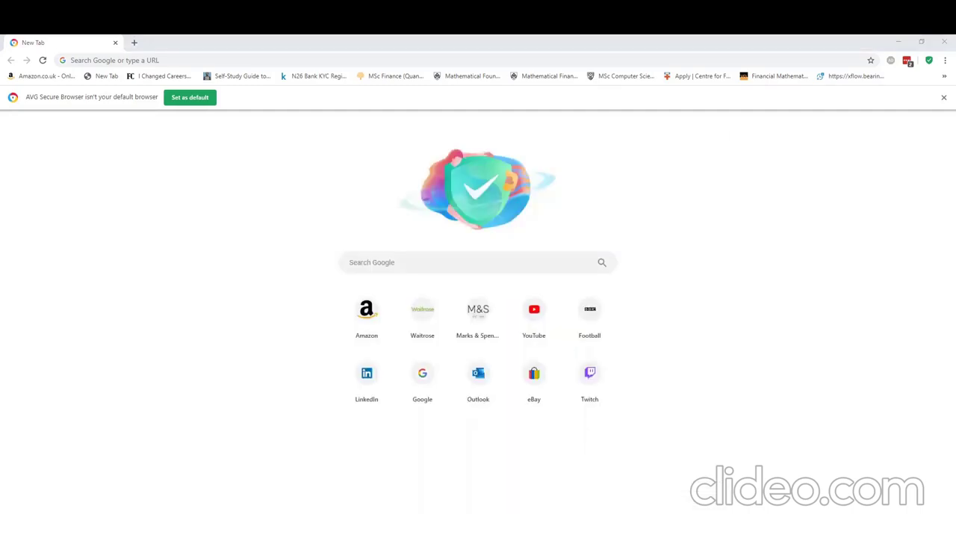
Step: Reopen the Services console and check the vgc service's status and startup type
{"action": "left_click", "coordinate": [140, 536]}
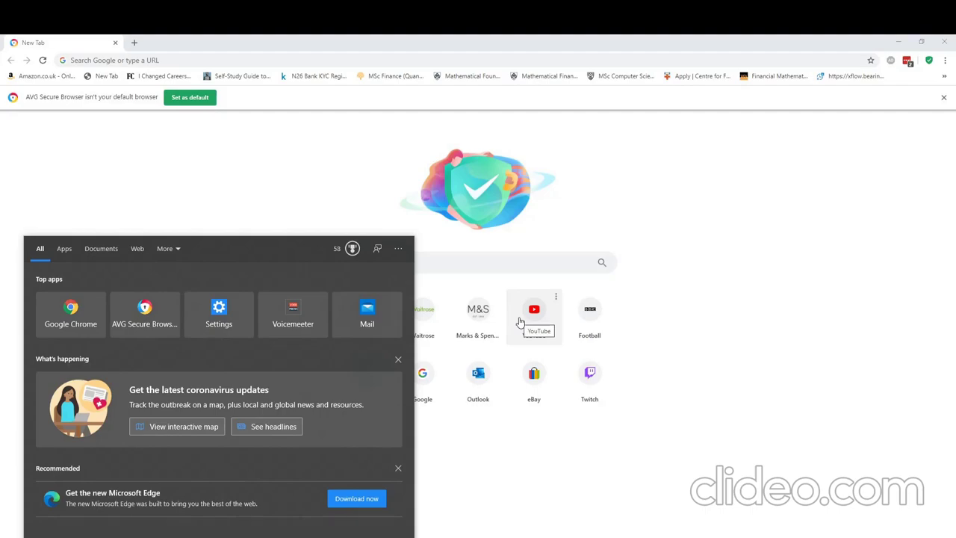
{"action": "type", "text": "services"}
{"action": "key", "text": "Return"}
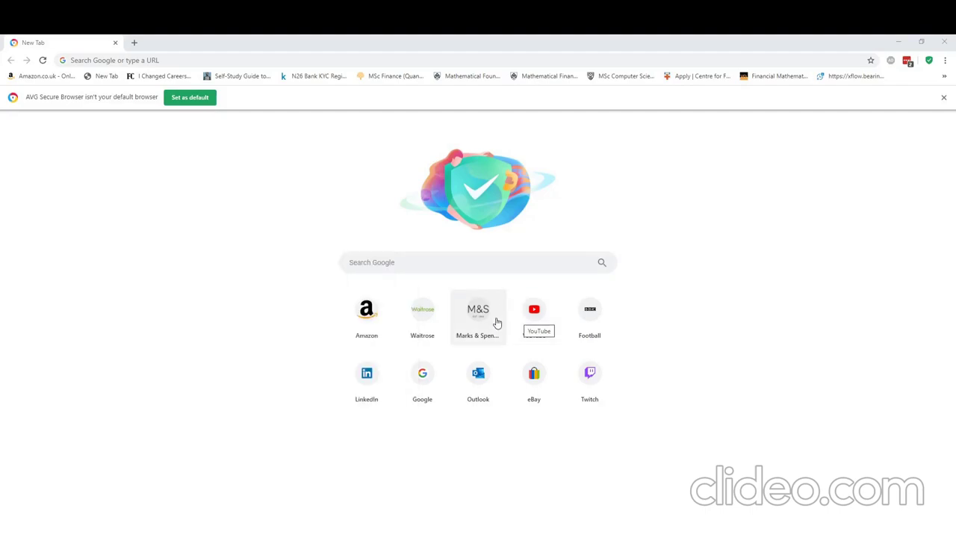
{"action": "left_click", "coordinate": [448, 256]}
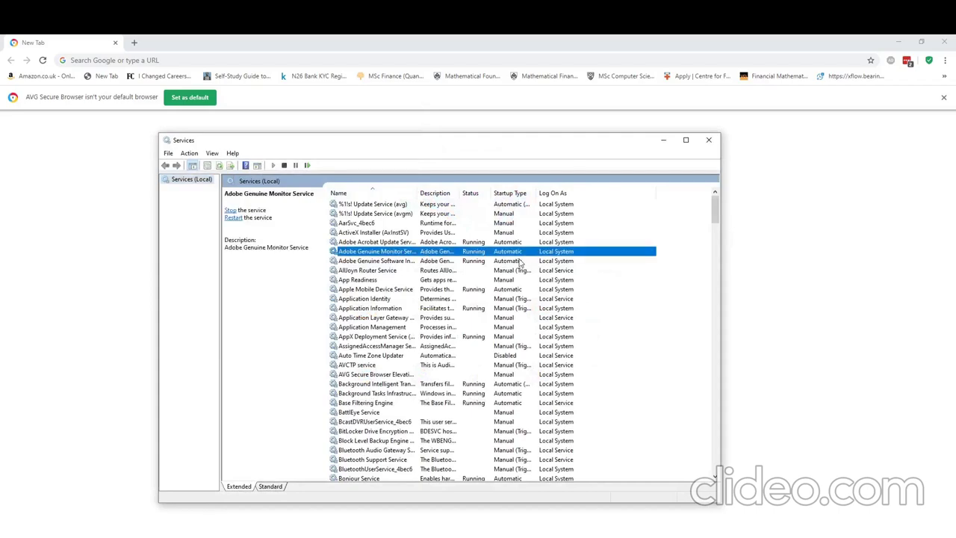
{"action": "key", "text": "v"}
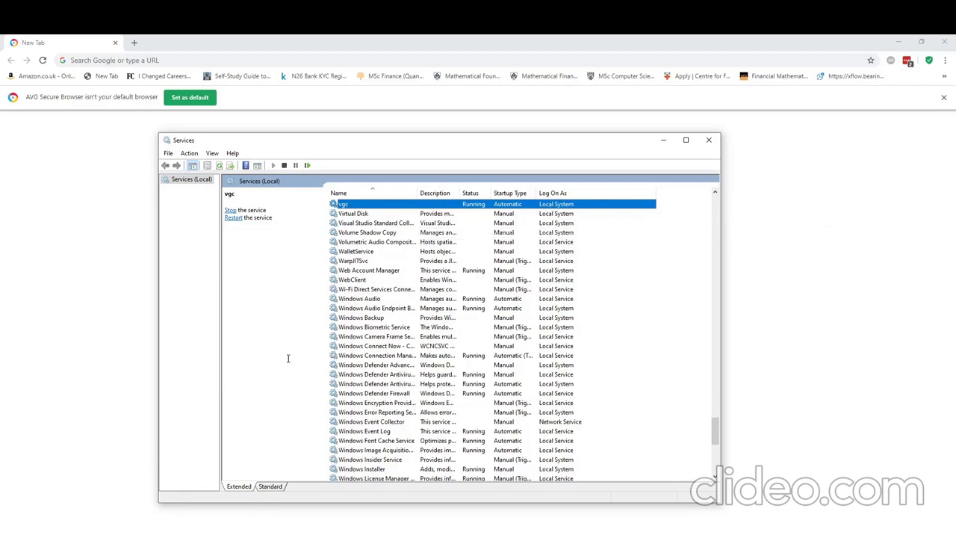
Step: Search Windows for valorant and launch the VALORANT app
{"action": "left_click", "coordinate": [156, 534]}
{"action": "type", "text": "valorant"}
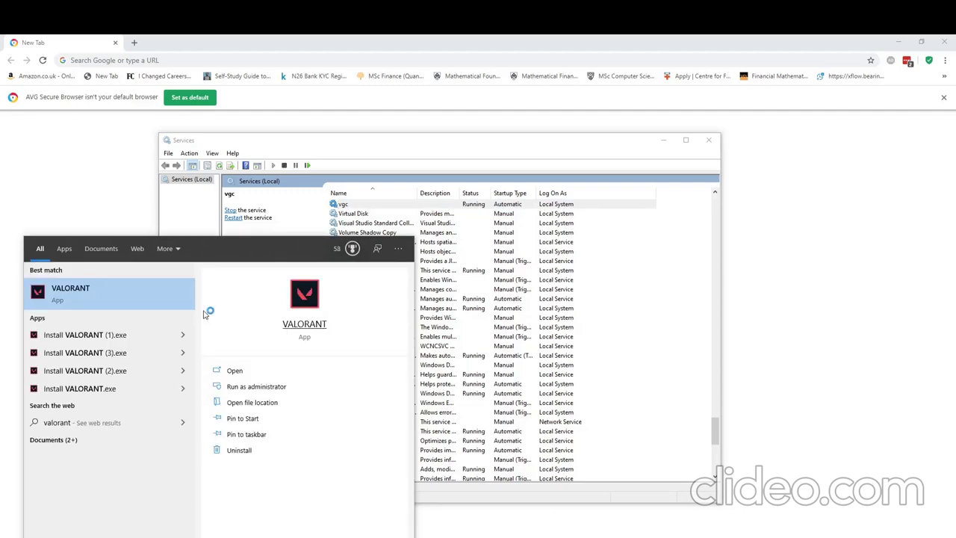
{"action": "key", "text": "Escape"}
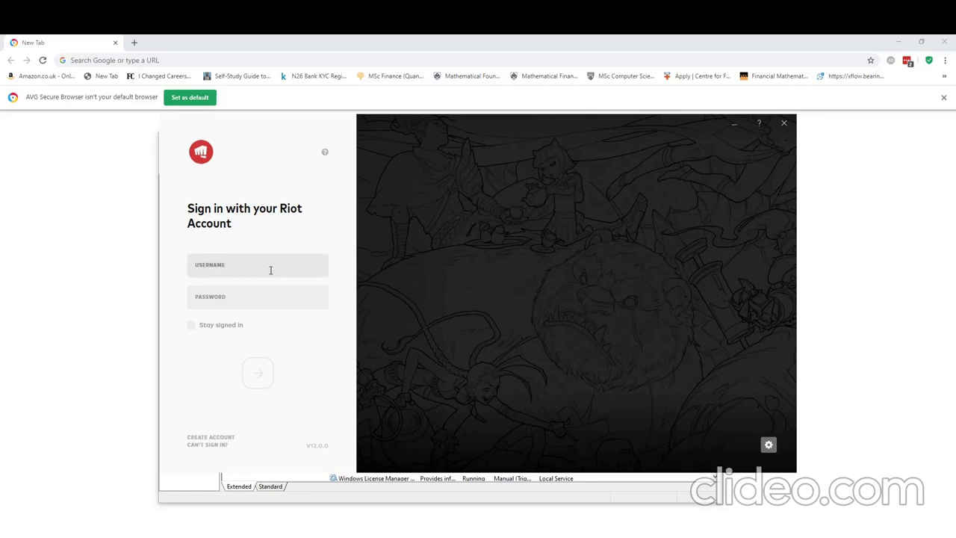
Step: Move the Riot sign-in window partly off screen, enter the account password, sign in, and let VALORANT start
{"action": "left_click_drag", "start_coordinate": [299, 131], "coordinate": [67, 129]}
{"action": "left_click", "coordinate": [52, 265]}
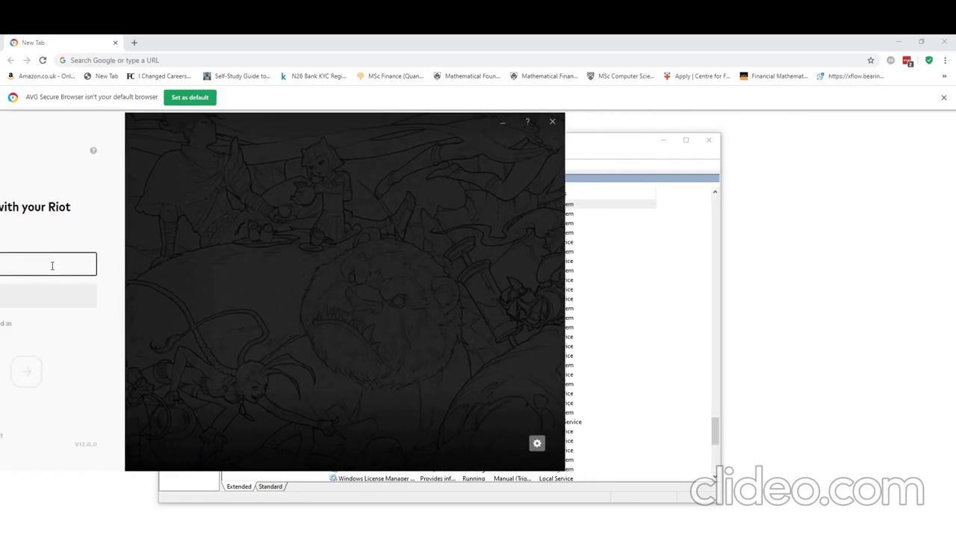
{"action": "left_click", "coordinate": [40, 291]}
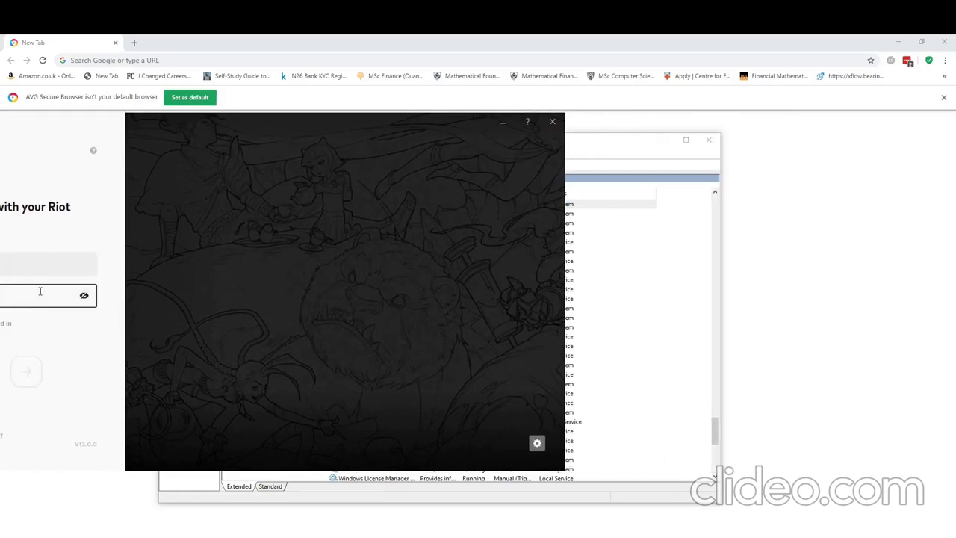
{"action": "type", "text": "********"}
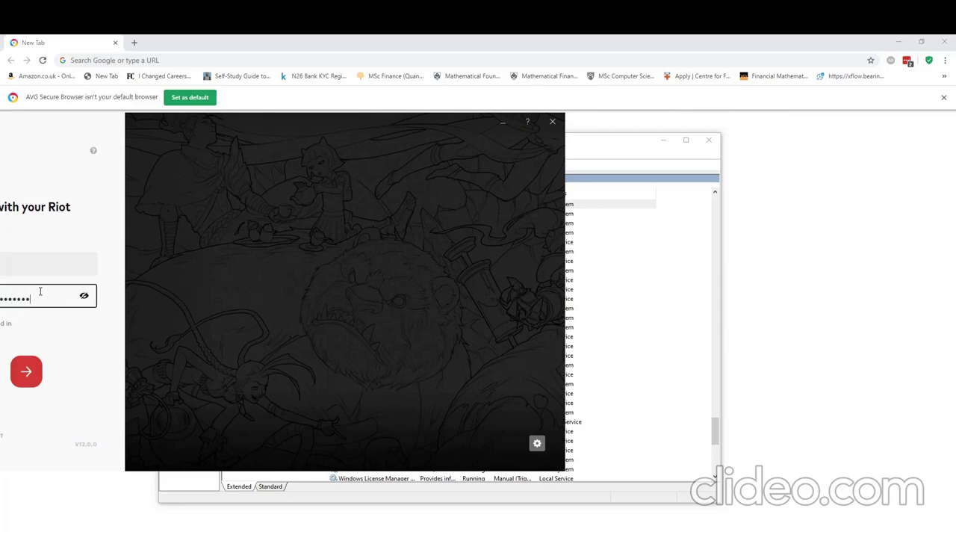
{"action": "left_click", "coordinate": [25, 374]}
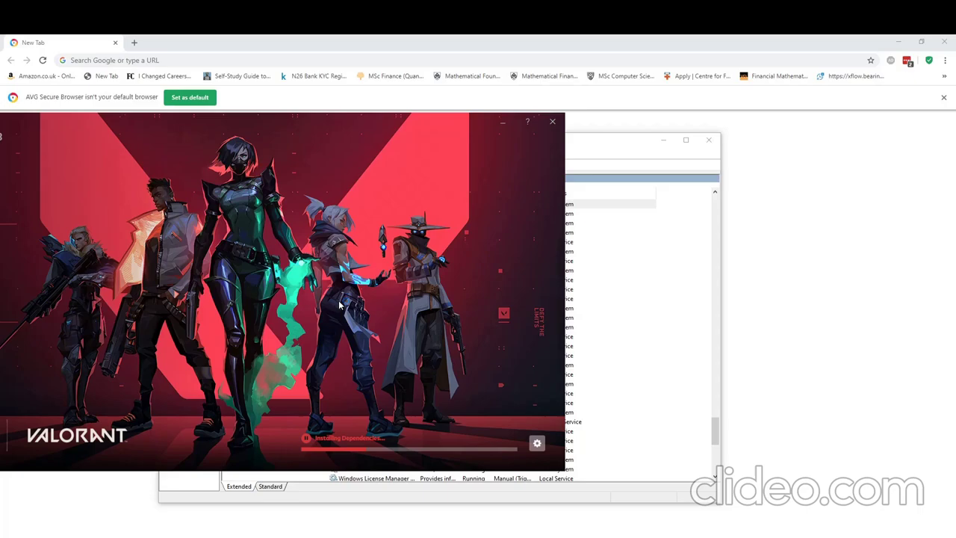
{"action": "left_click", "coordinate": [410, 298]}
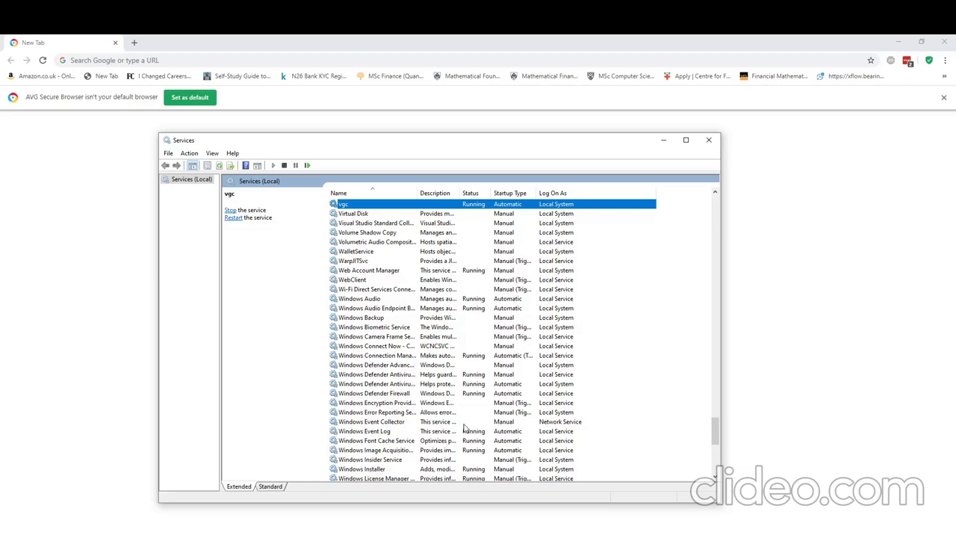
{"action": "mouse_move", "coordinate": [476, 536]}
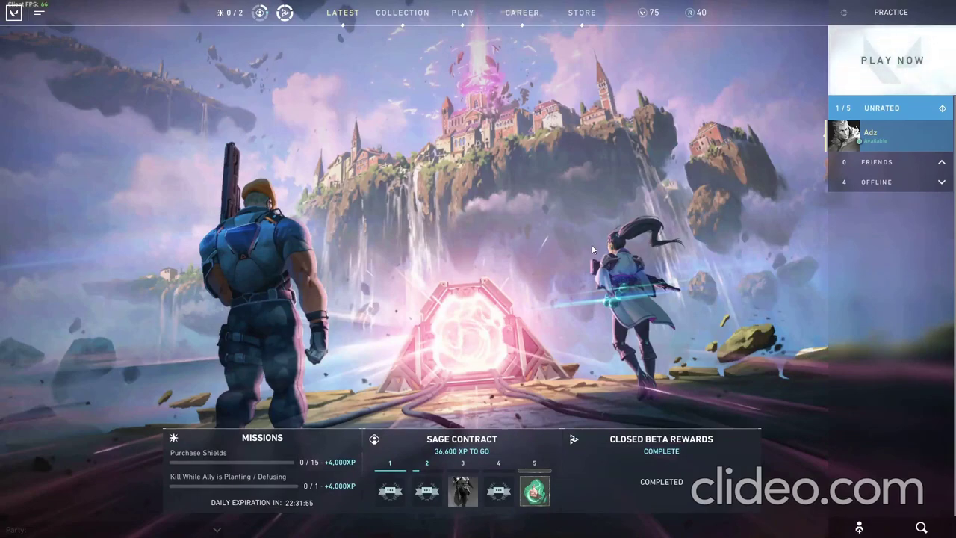
{"action": "left_click", "coordinate": [12, 18]}
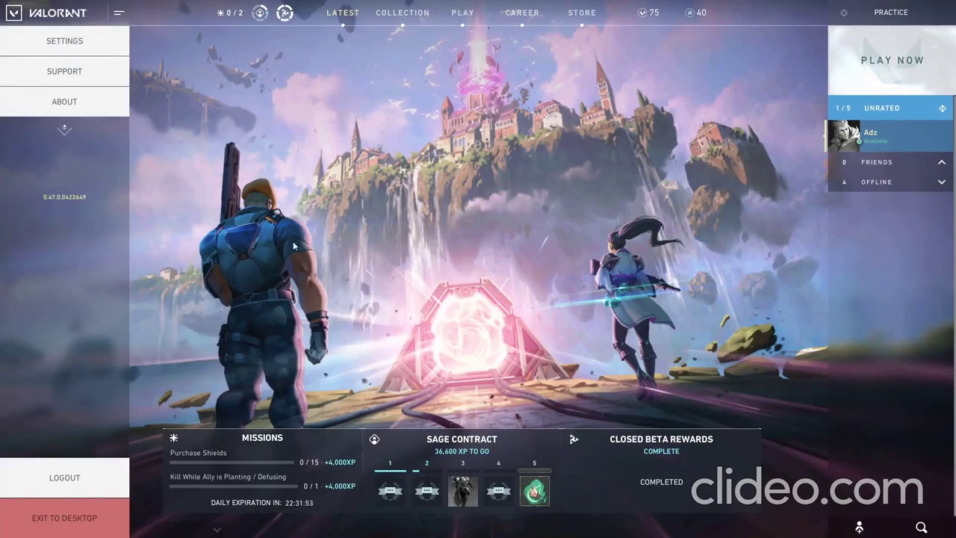
{"action": "left_click", "coordinate": [294, 246]}
{"action": "left_click", "coordinate": [12, 15]}
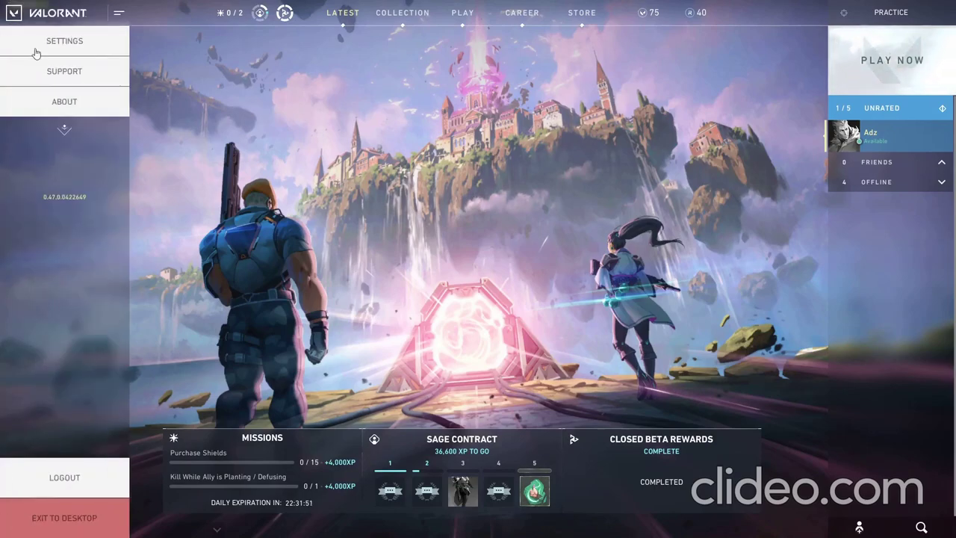
{"action": "left_click", "coordinate": [287, 352]}
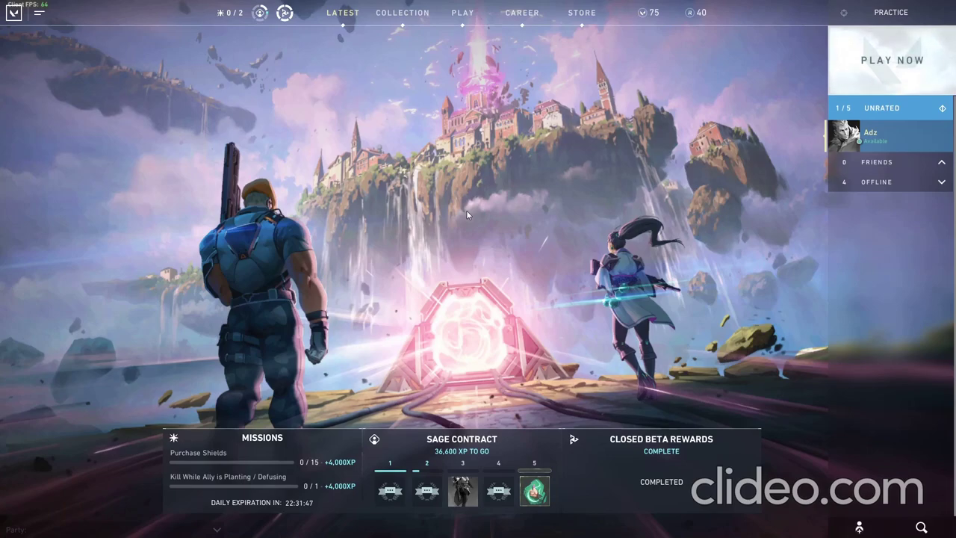
{"action": "left_click", "coordinate": [11, 15]}
{"action": "left_click", "coordinate": [314, 323]}
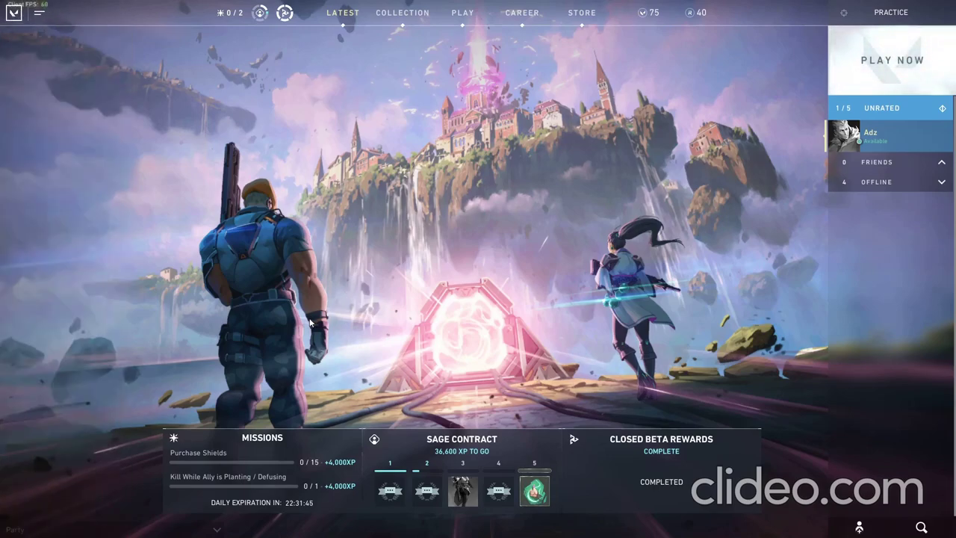
{"action": "left_click", "coordinate": [11, 14]}
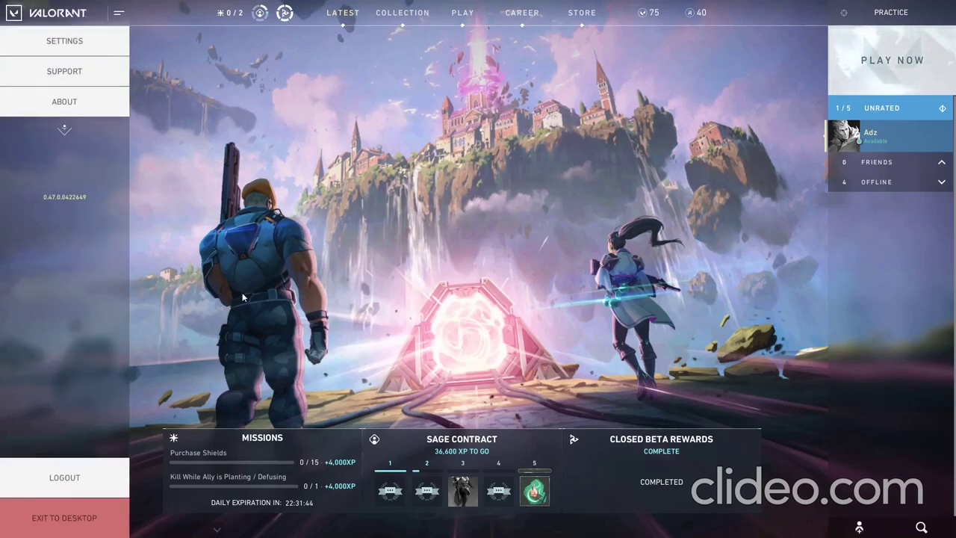
{"action": "left_click", "coordinate": [351, 354]}
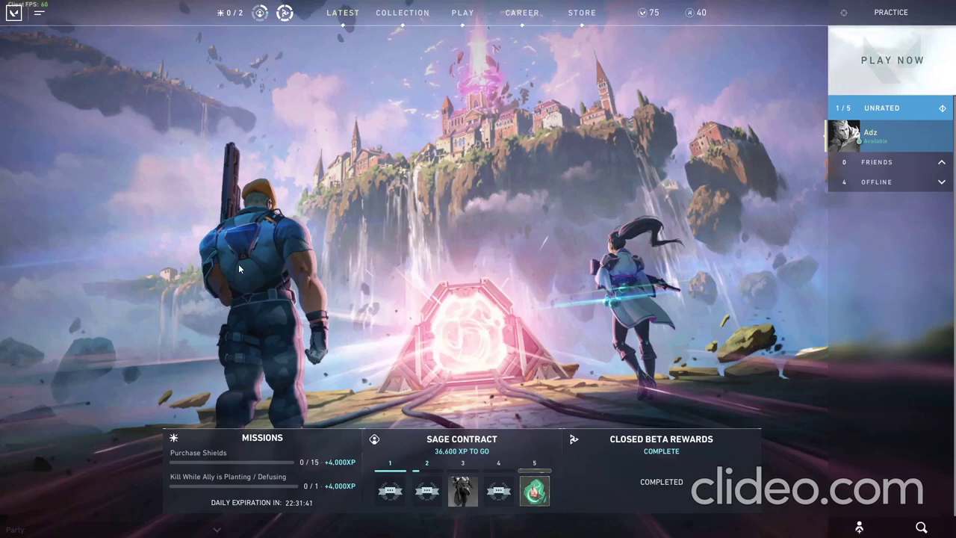